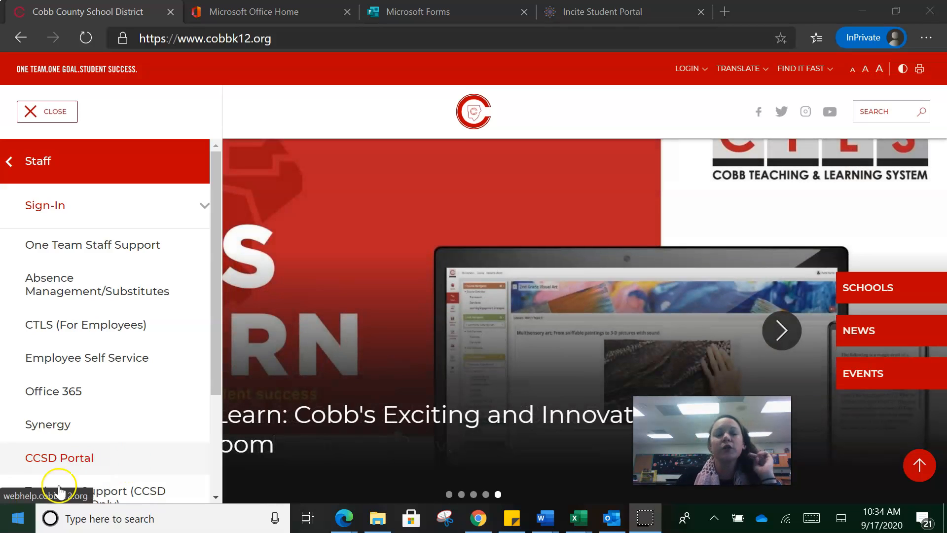
# Step: Open the Office 365 login from the school district website and go to the Microsoft Office Home page
pyautogui.click(313, 43)
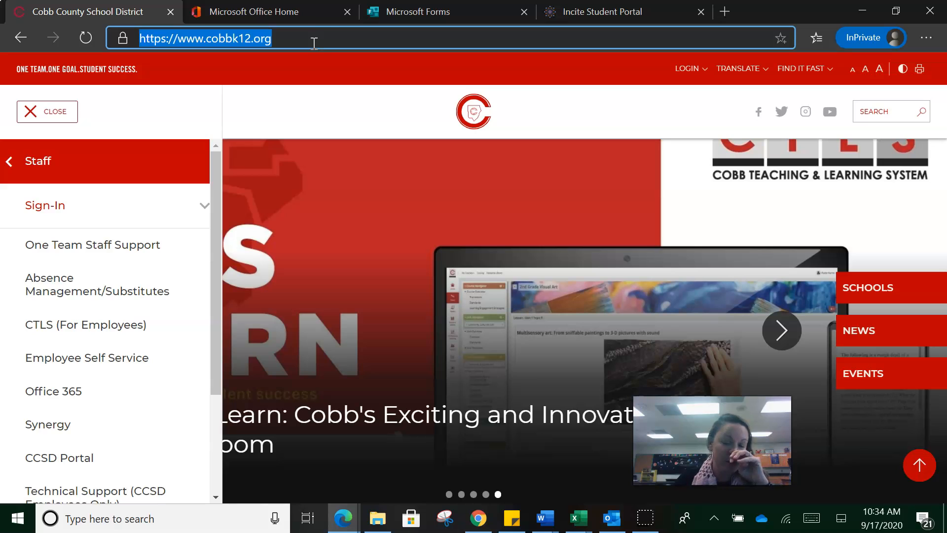
pyautogui.click(373, 108)
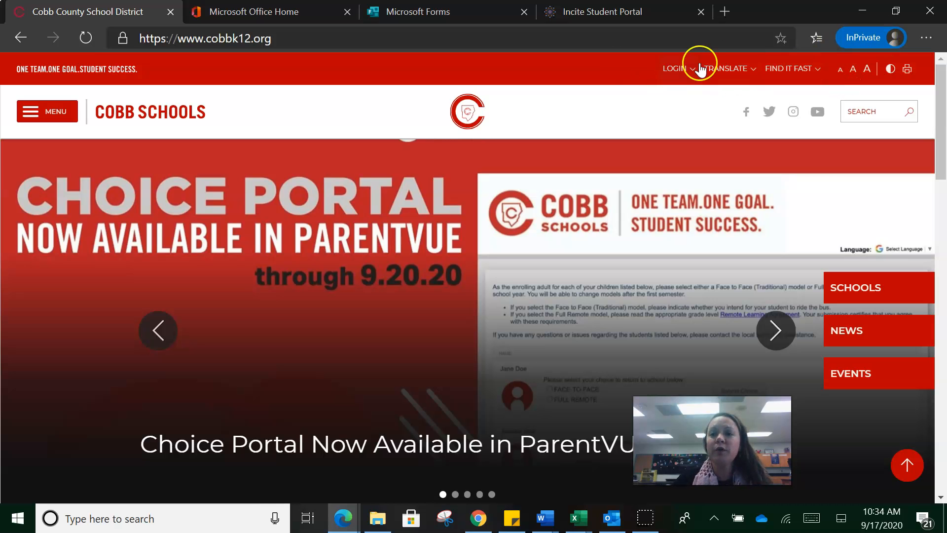
pyautogui.click(673, 71)
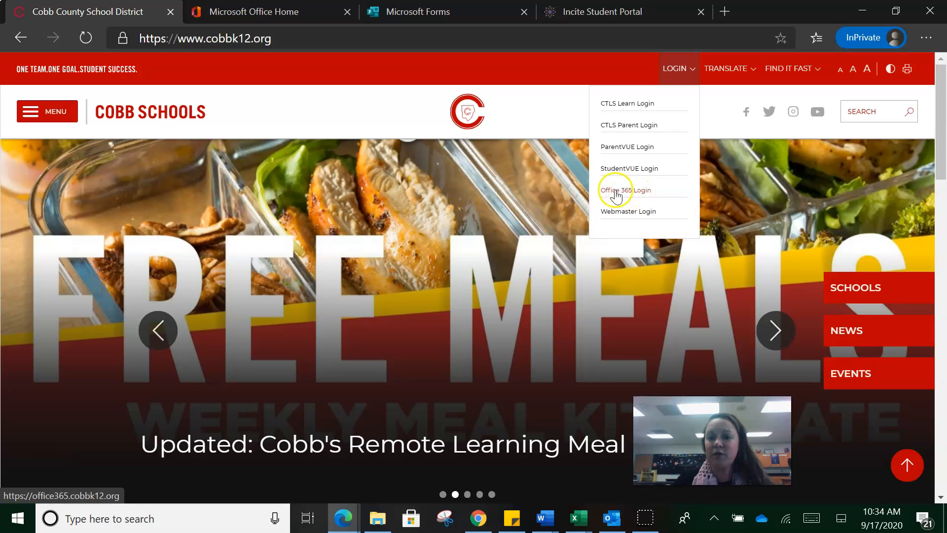
pyautogui.click(642, 197)
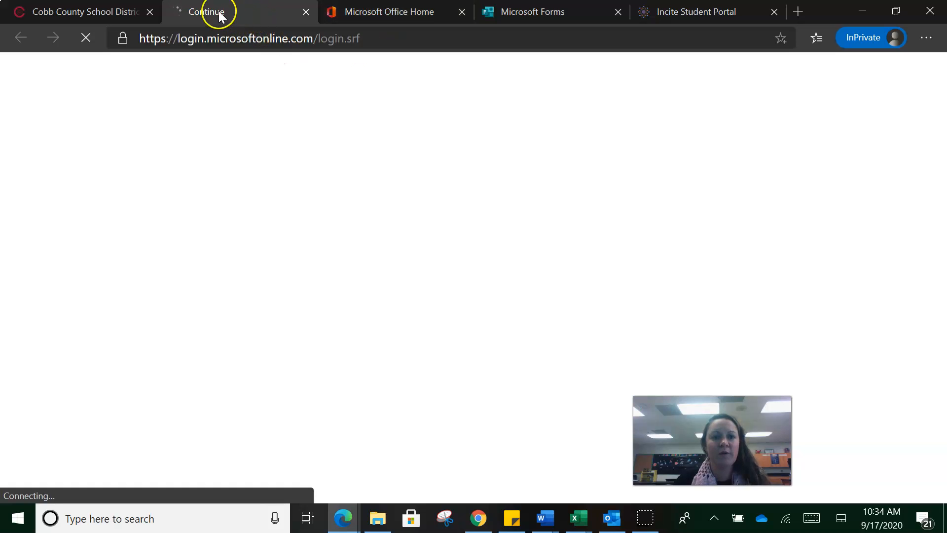
pyautogui.click(305, 12)
pyautogui.click(239, 14)
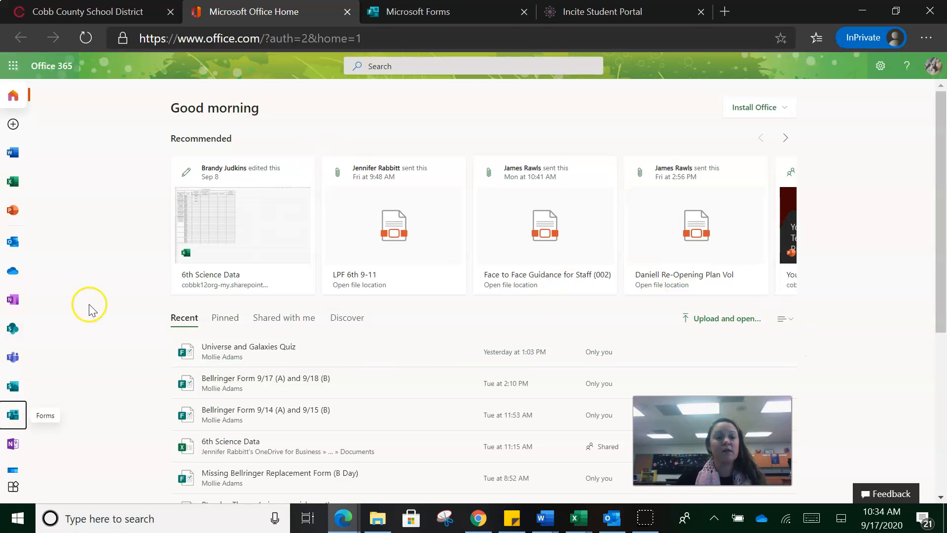
# Step: Launch Forms from the Office 365 apps list
pyautogui.click(11, 66)
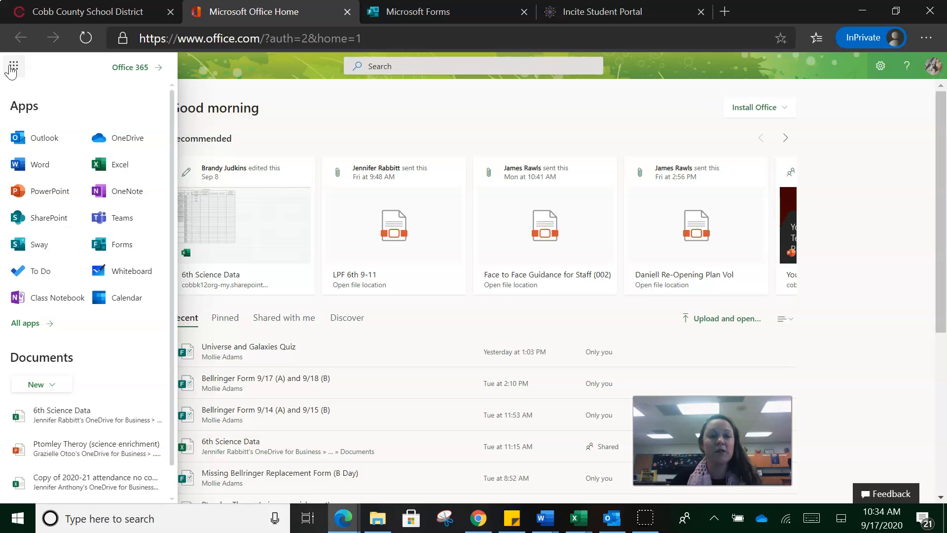
pyautogui.click(98, 242)
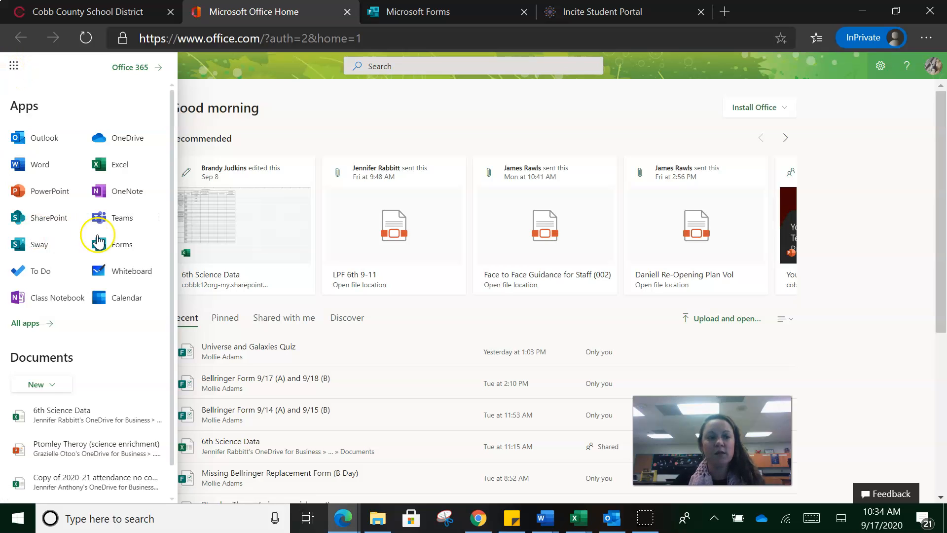
pyautogui.click(118, 245)
# Step: Return to the Cobb County School District website and open the Office 365 login again
pyautogui.click(87, 10)
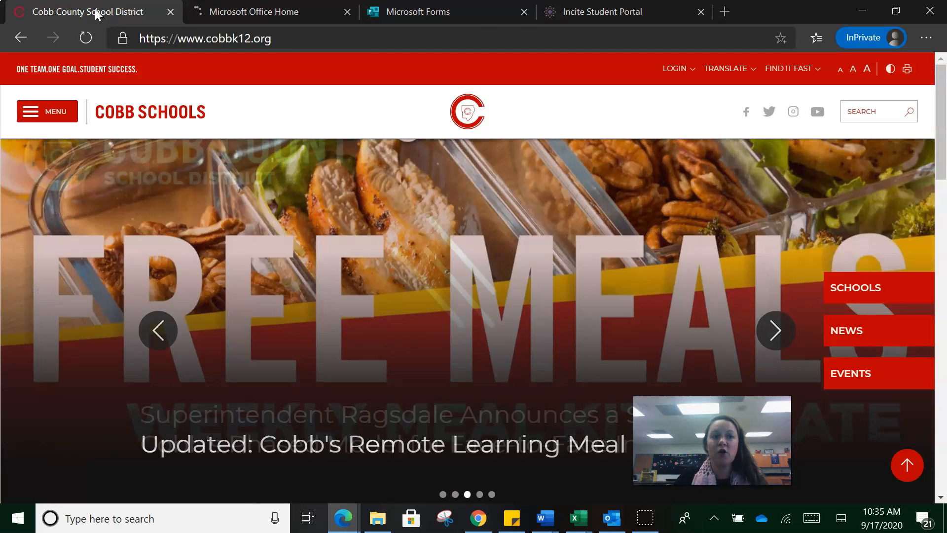
pyautogui.click(92, 15)
pyautogui.click(681, 72)
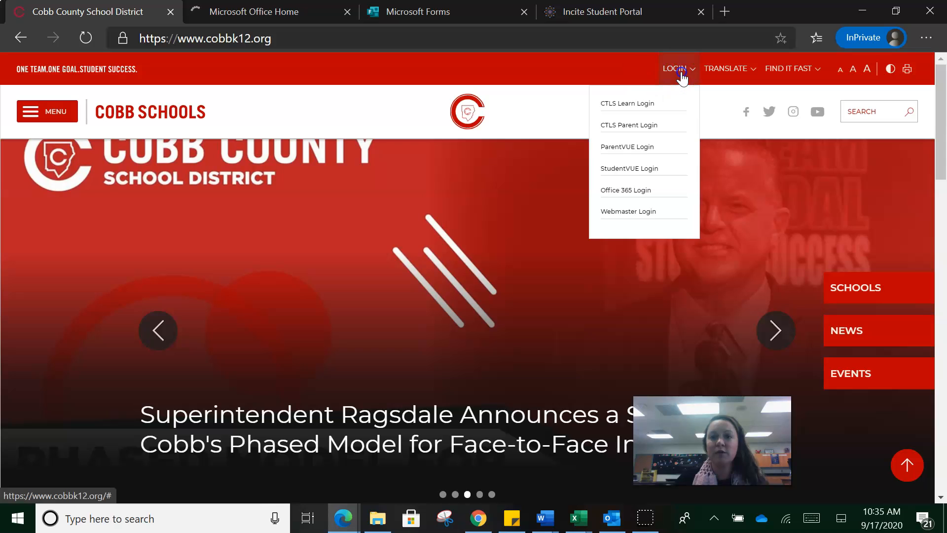
pyautogui.click(644, 193)
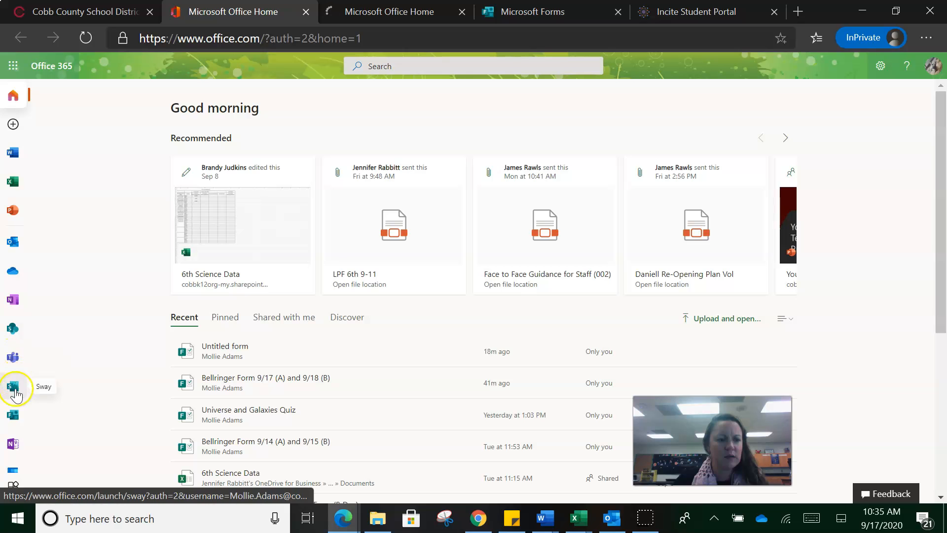
# Step: Go to the Microsoft Forms page with My forms and close the duplicate Office Home page that keeps loading
pyautogui.click(13, 416)
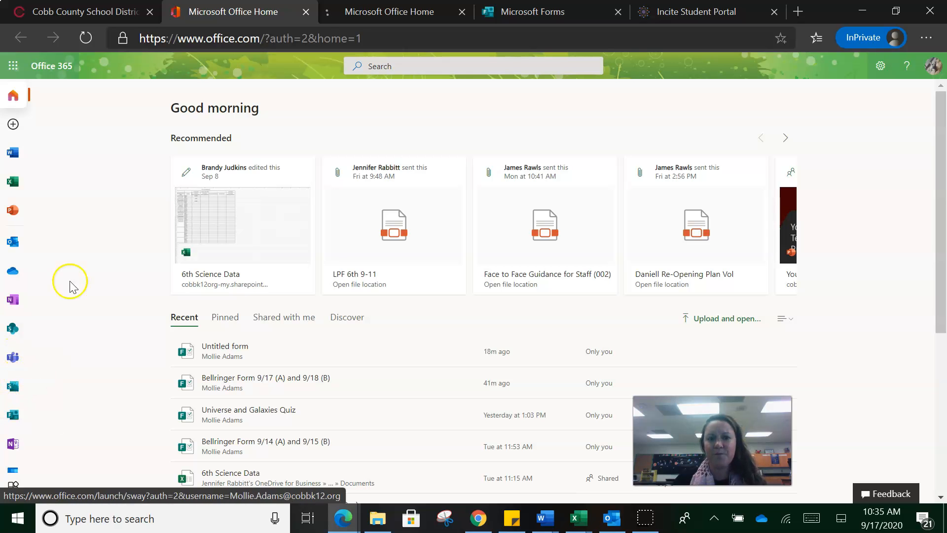
pyautogui.click(535, 10)
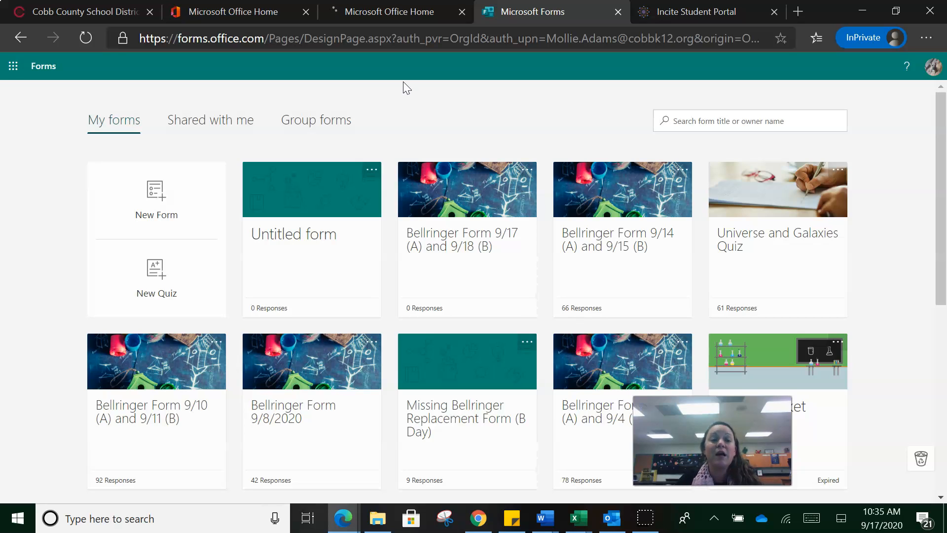
pyautogui.click(462, 11)
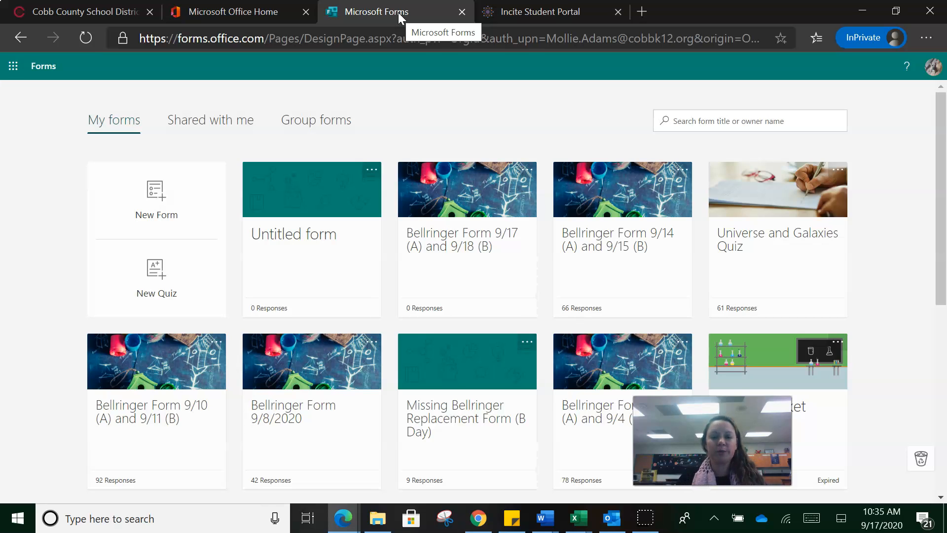
# Step: Create a new quiz titled "Planet Practice Quiz" and describe it as a Choice Board Quiz made by the teacher, including the teacher's name
pyautogui.click(164, 285)
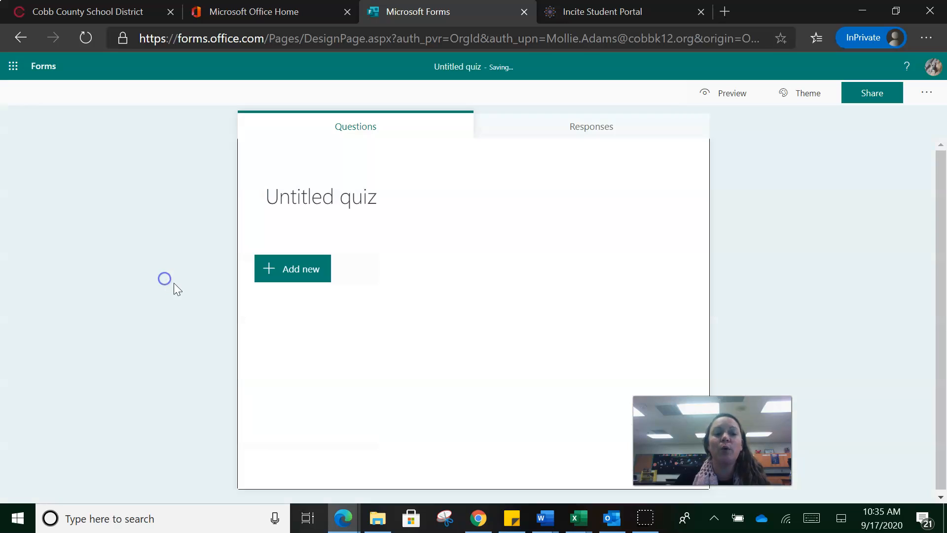
pyautogui.click(368, 196)
pyautogui.write('Pla')
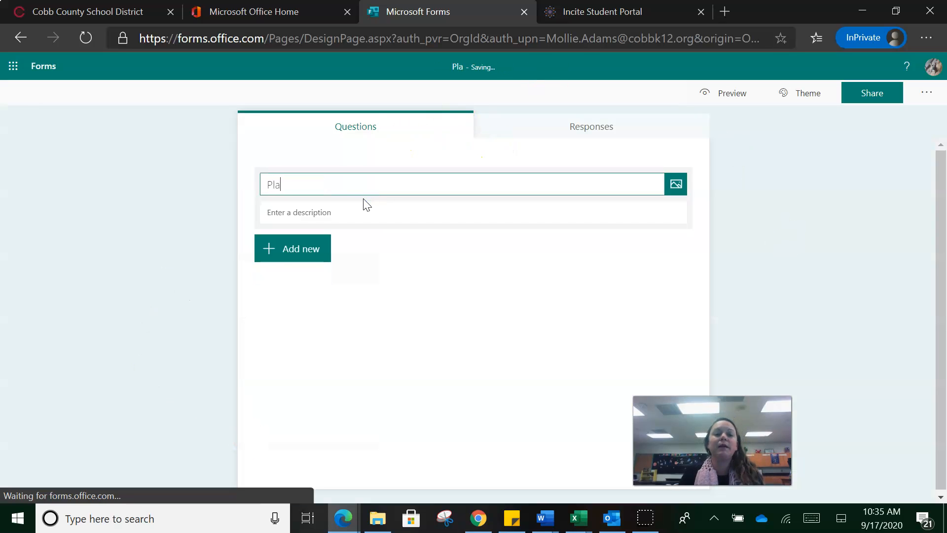
pyautogui.write('net Practice Quiz')
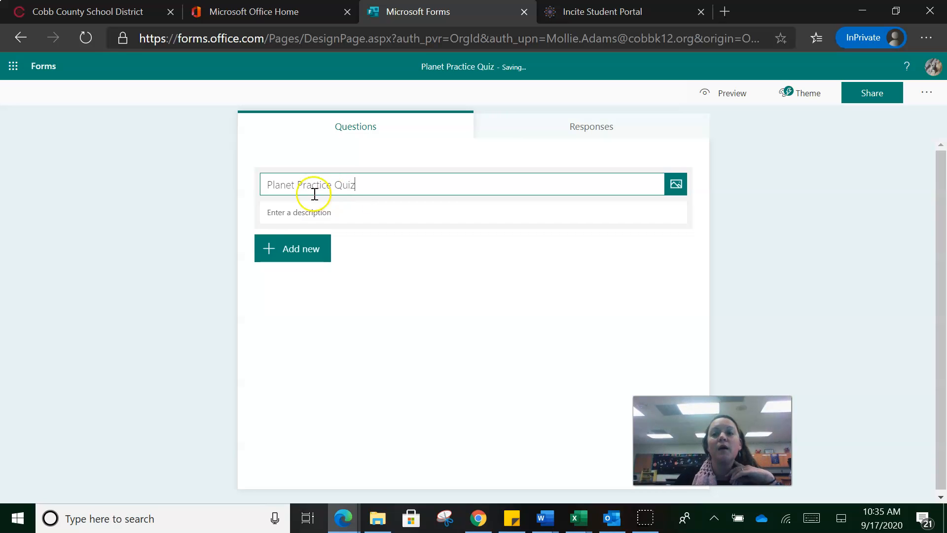
pyautogui.click(334, 213)
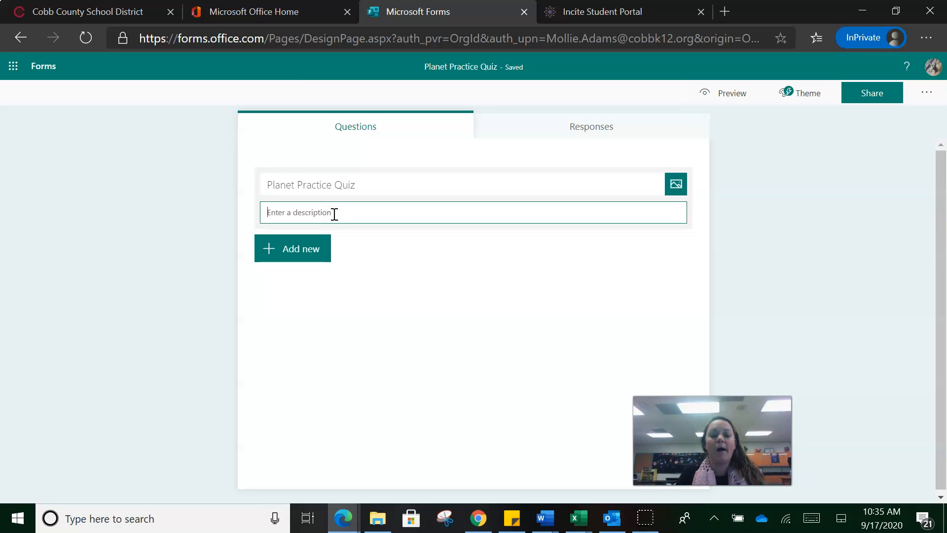
pyautogui.write('Cho')
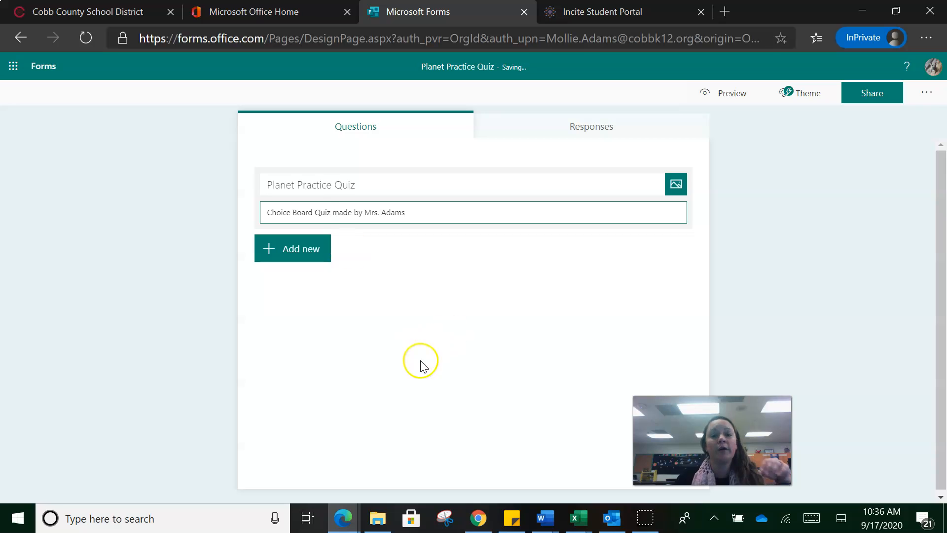
# Step: Search Bing images for "planets" and add the picture of a blue planet with a small moon to the quiz title
pyautogui.click(675, 187)
pyautogui.click(687, 167)
pyautogui.write('planets')
pyautogui.press('Return')
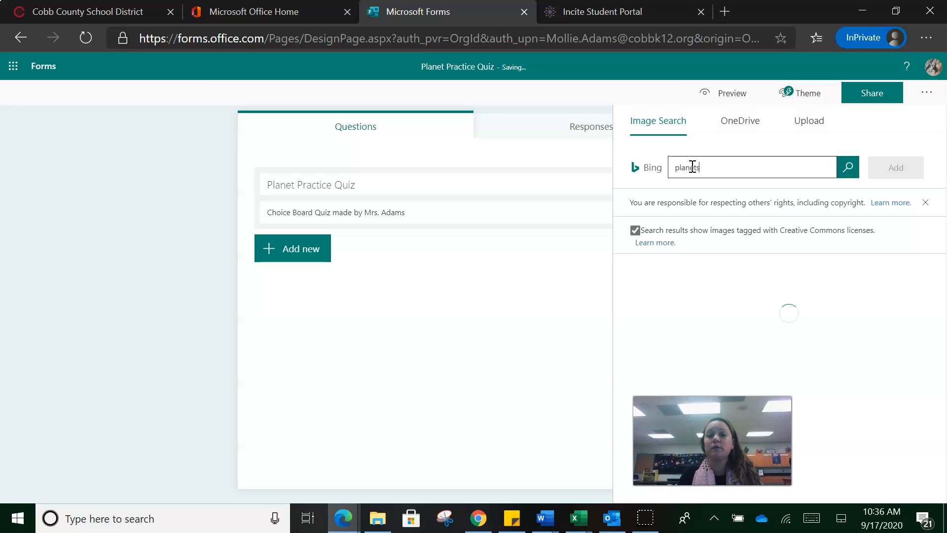
pyautogui.click(849, 168)
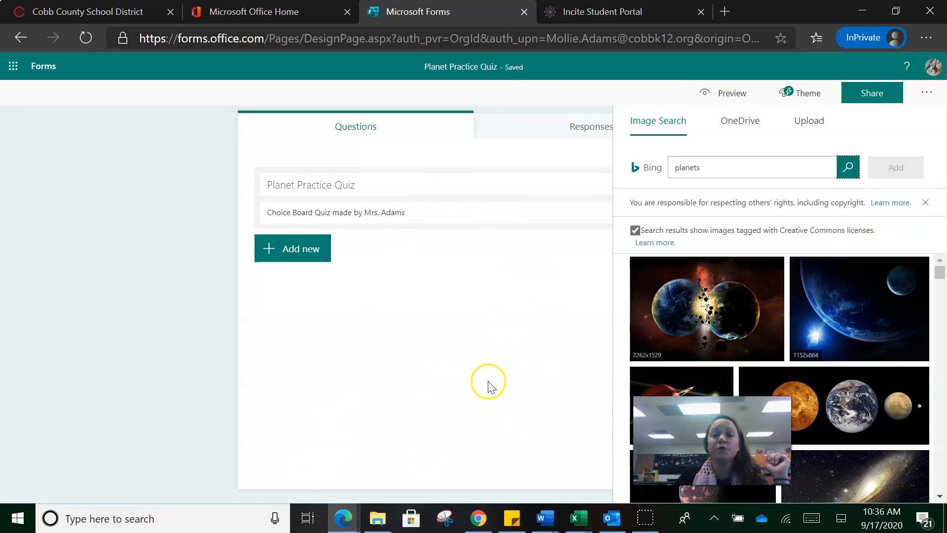
pyautogui.click(837, 330)
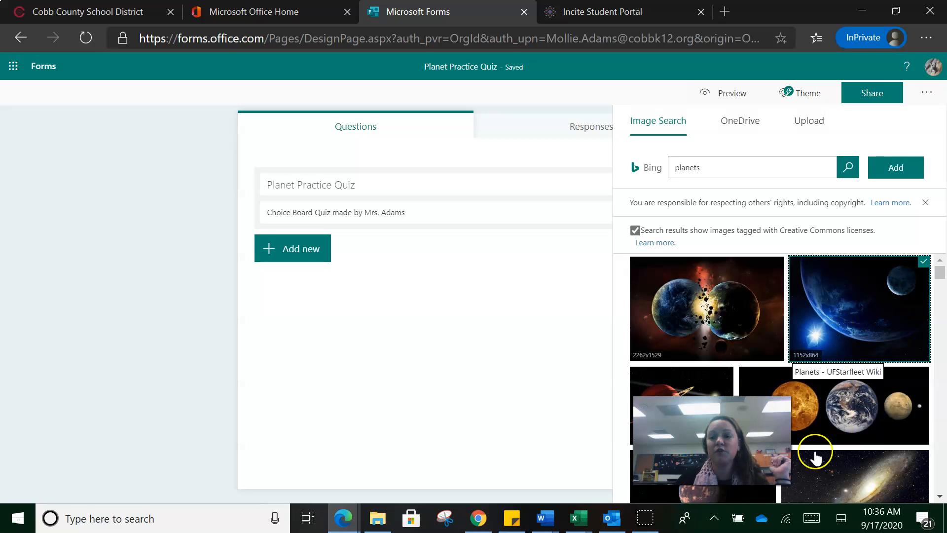
pyautogui.click(896, 167)
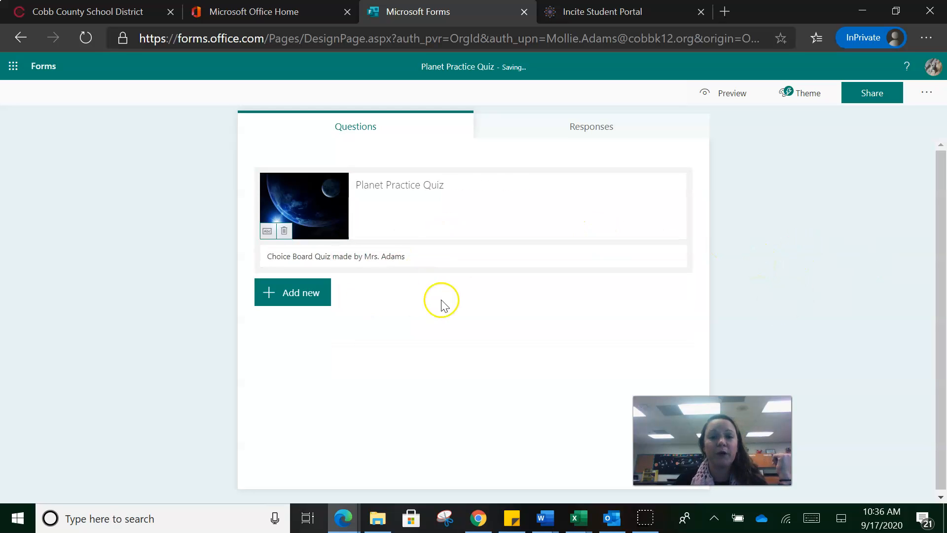
# Step: Add a Choice question reading "What planet is closest to the sun?" to the quiz
pyautogui.click(285, 299)
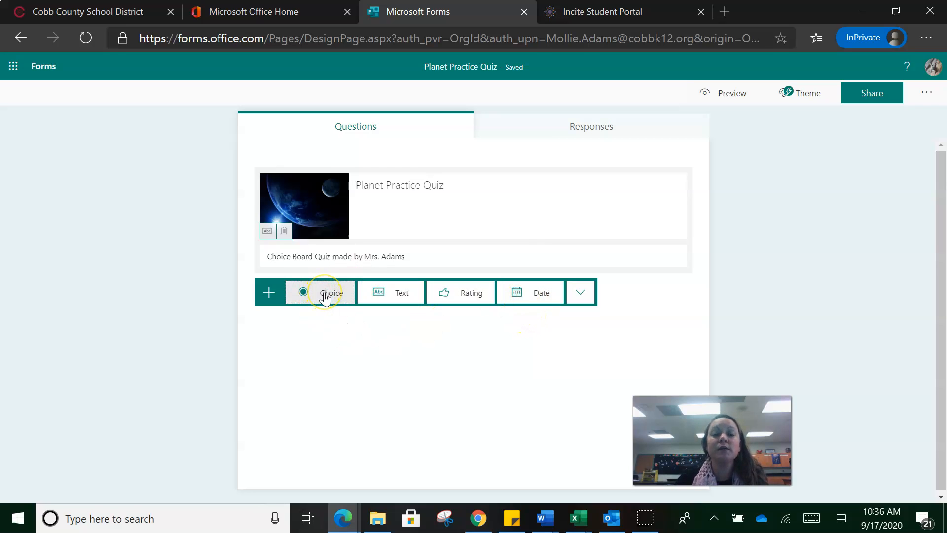
pyautogui.click(390, 300)
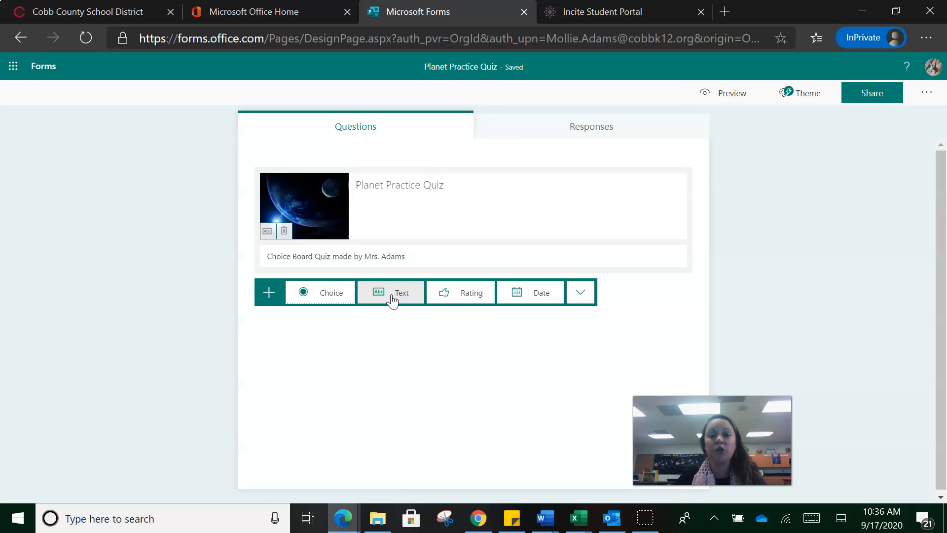
pyautogui.click(313, 292)
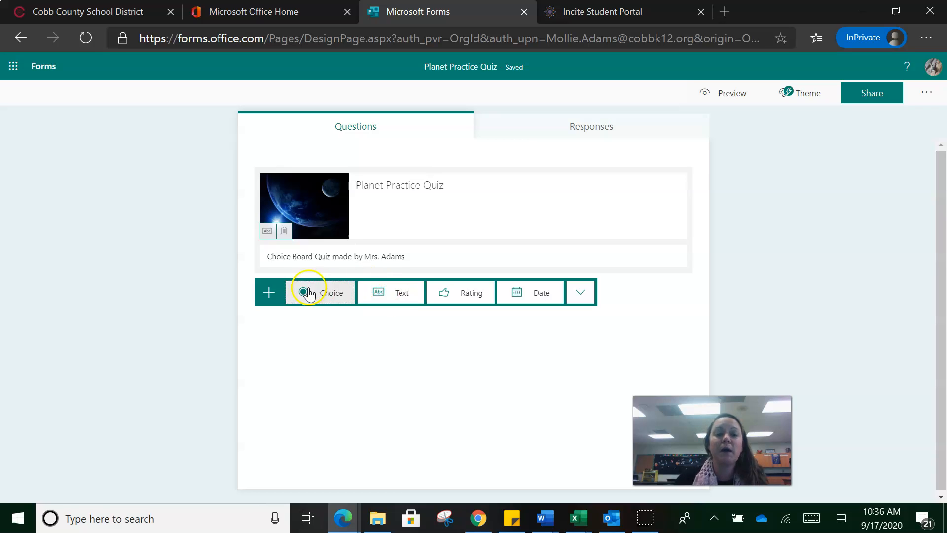
pyautogui.click(512, 318)
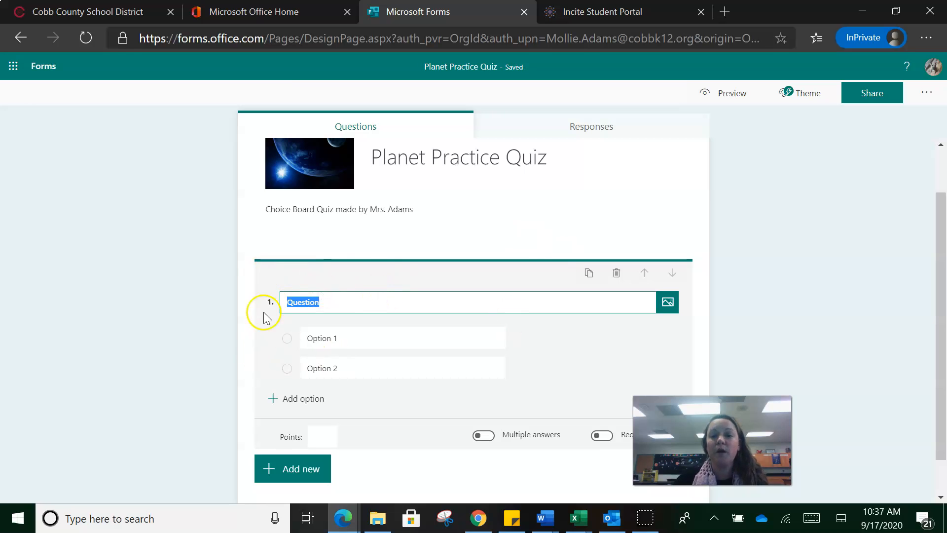
pyautogui.write('What planet is clos')
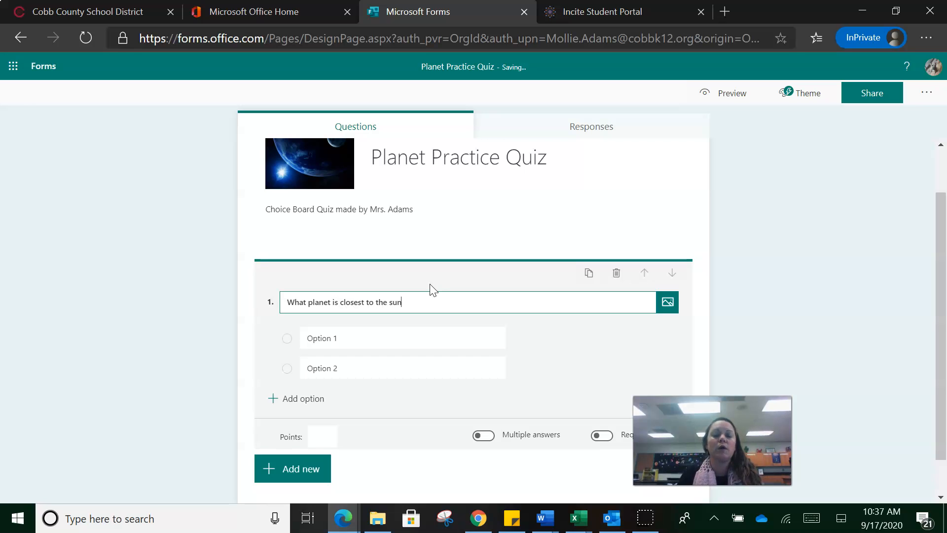
# Step: Fill in the question's first two answer options as Jupiter and Pluto
pyautogui.click(352, 335)
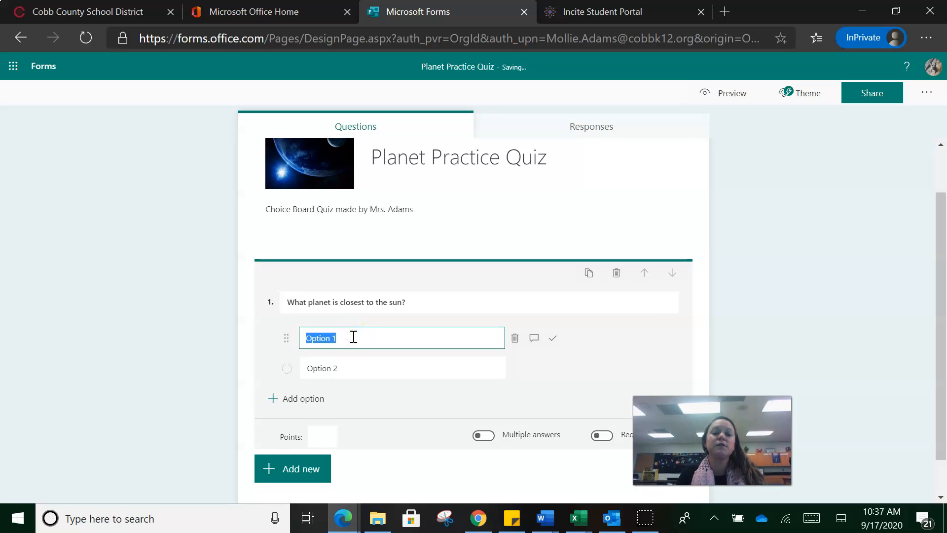
pyautogui.write('Jupiter')
pyautogui.press('Tab')
pyautogui.press('Tab')
pyautogui.press('Tab')
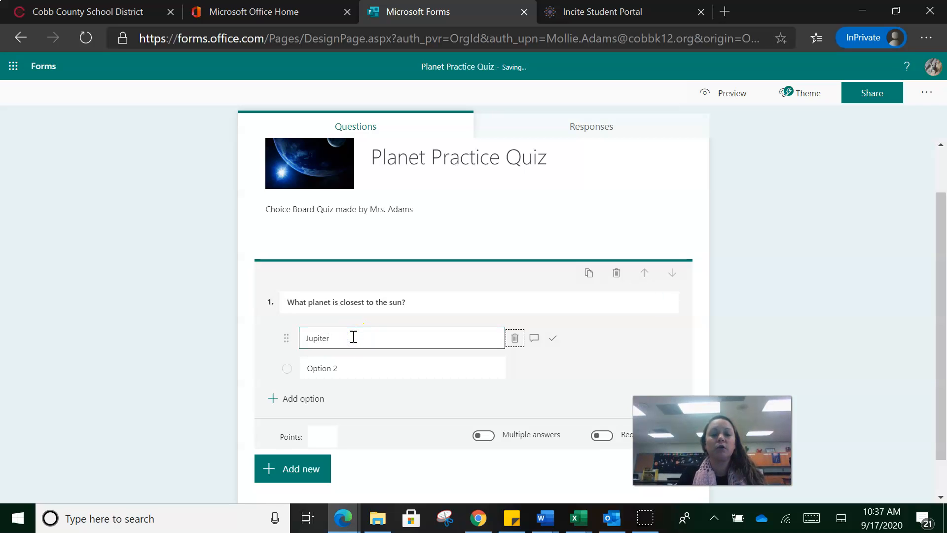
pyautogui.press('Tab')
pyautogui.write('Pluto')
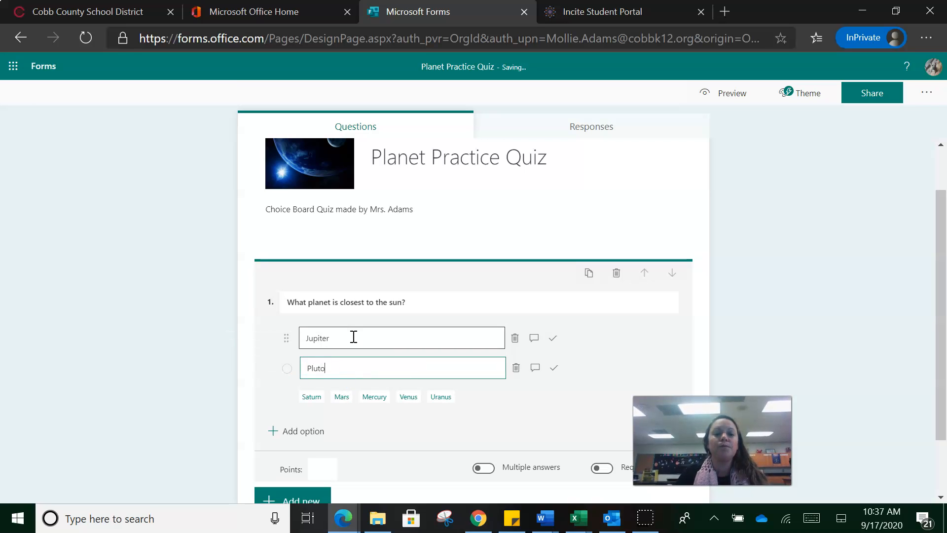
pyautogui.click(332, 304)
pyautogui.click(314, 338)
pyautogui.click(337, 375)
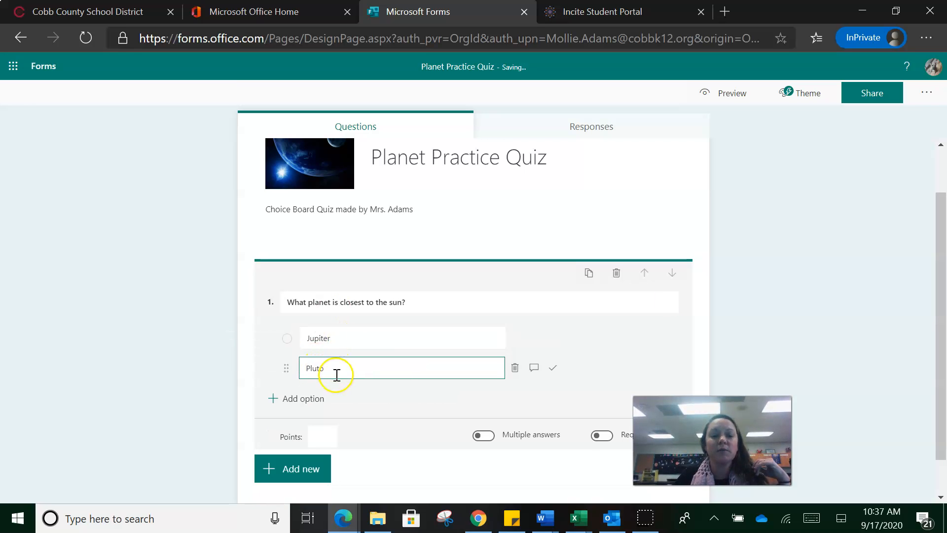
# Step: Add the answer options Mercury and Earth to the question and mark Mercury as the correct answer
pyautogui.click(304, 400)
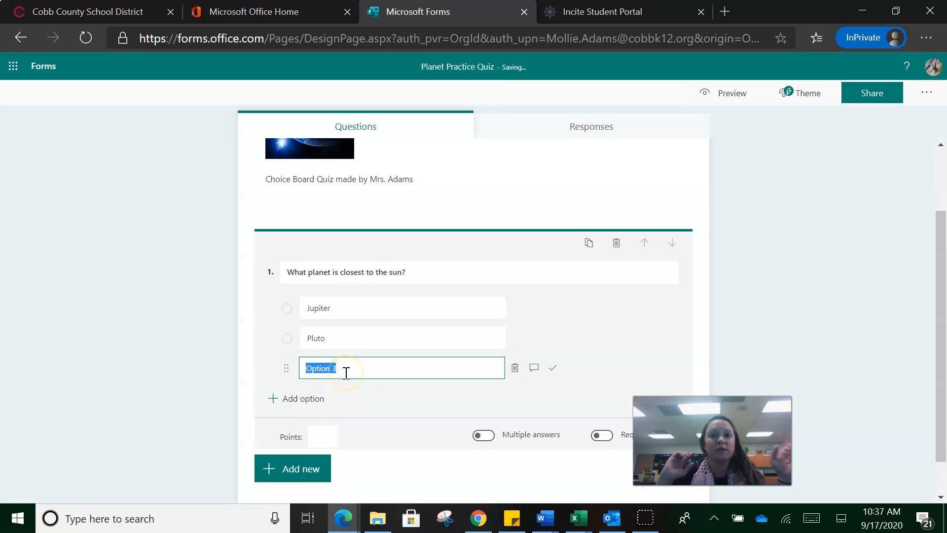
pyautogui.write('Mercury')
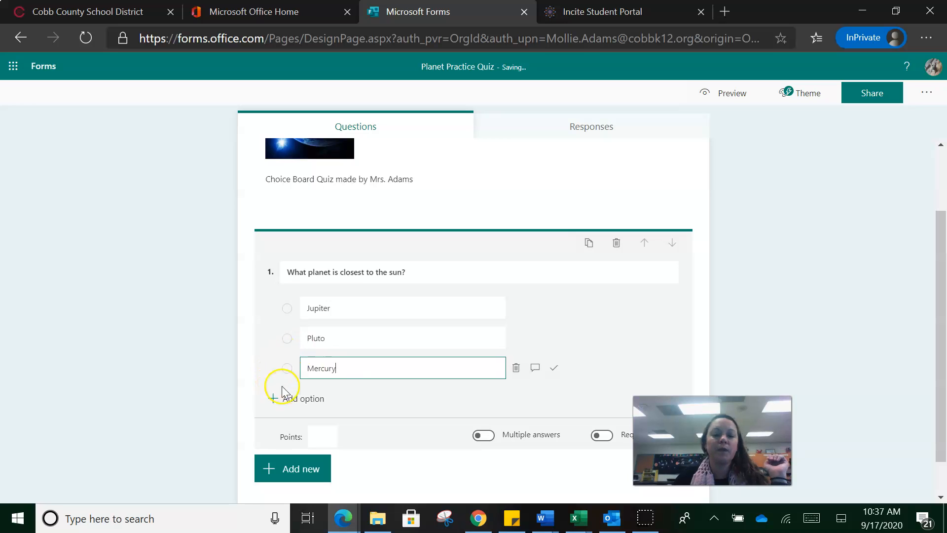
pyautogui.click(298, 397)
pyautogui.write('Earth')
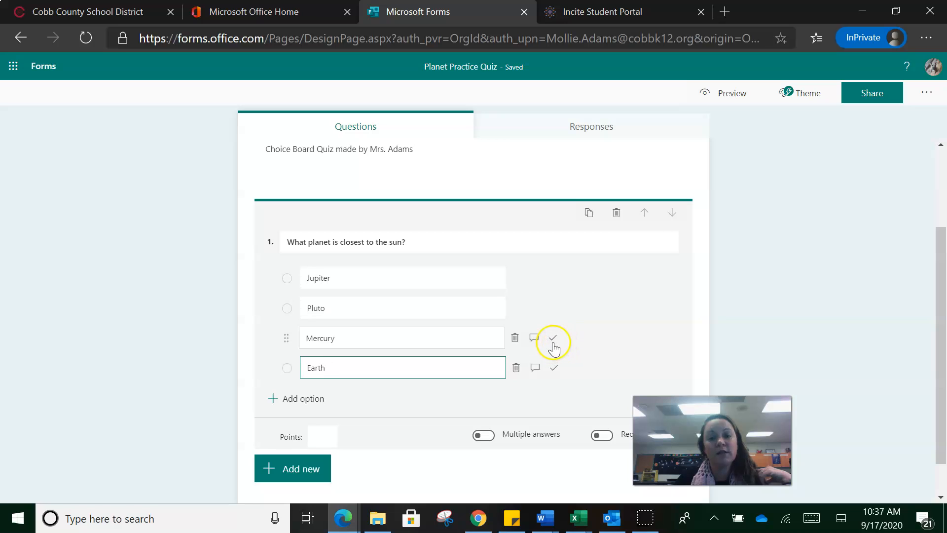
pyautogui.click(554, 344)
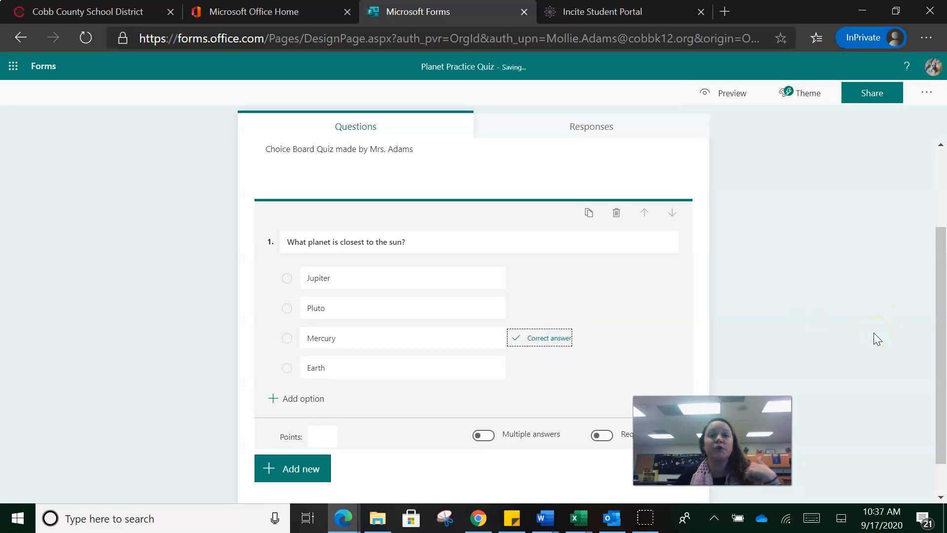
# Step: Set the question about the planet closest to the sun to 1 point and make it required
pyautogui.click(831, 351)
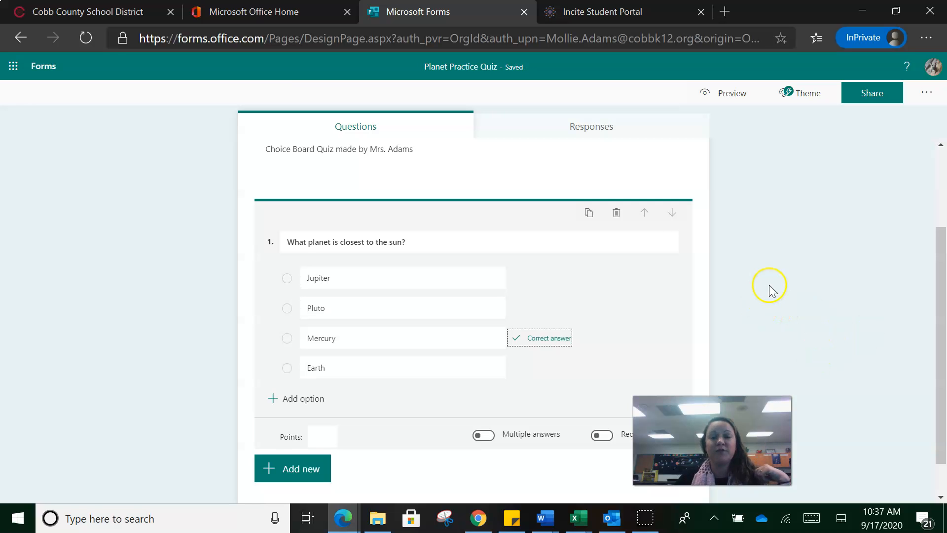
pyautogui.scroll(-1, 790, 273)
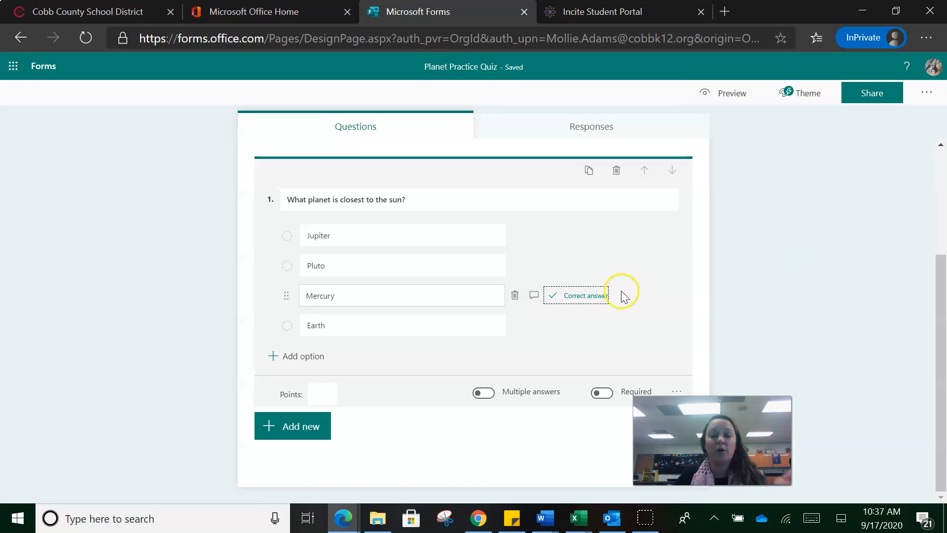
pyautogui.click(312, 396)
pyautogui.click(320, 395)
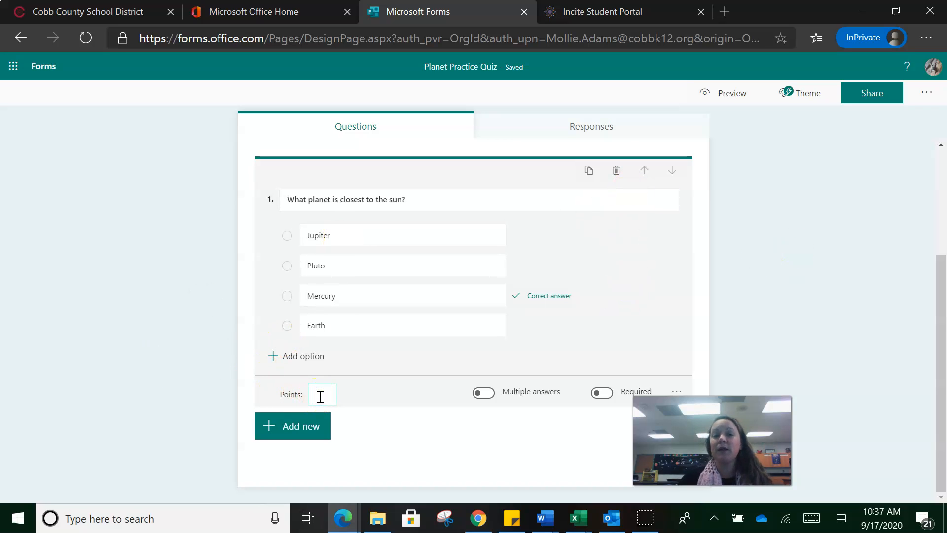
pyautogui.write('1')
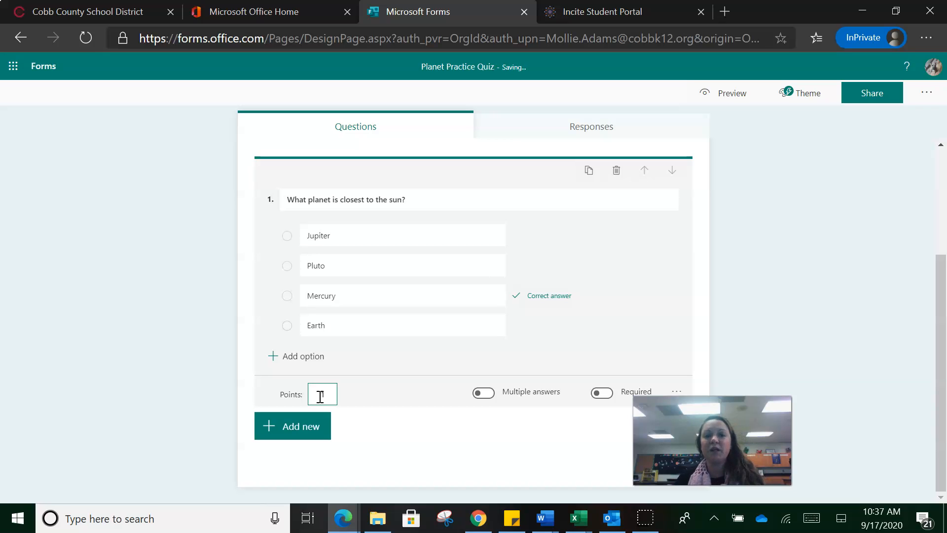
pyautogui.click(601, 393)
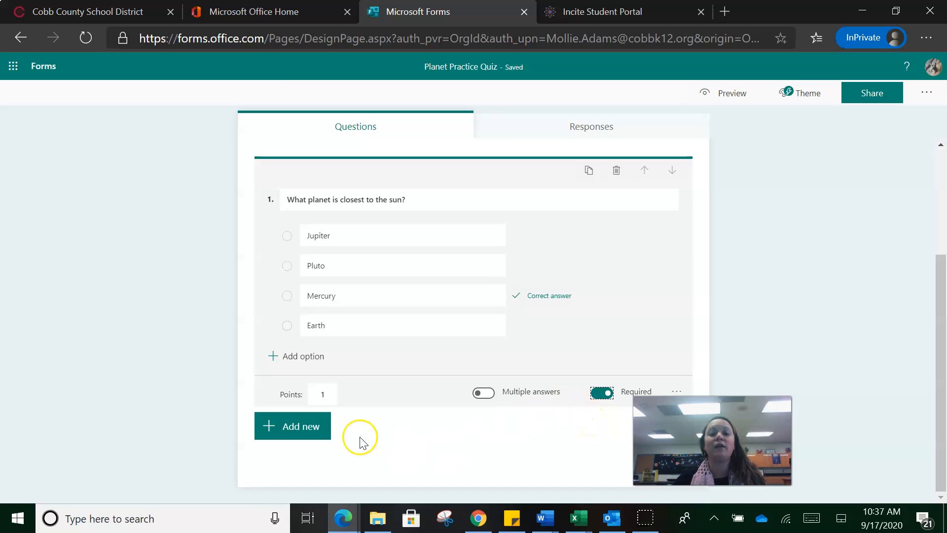
pyautogui.click(294, 427)
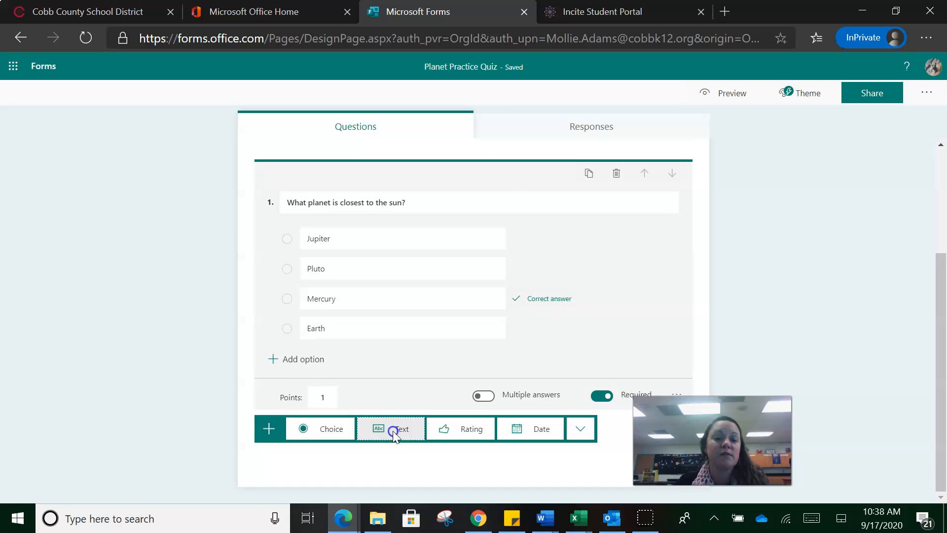
pyautogui.click(393, 431)
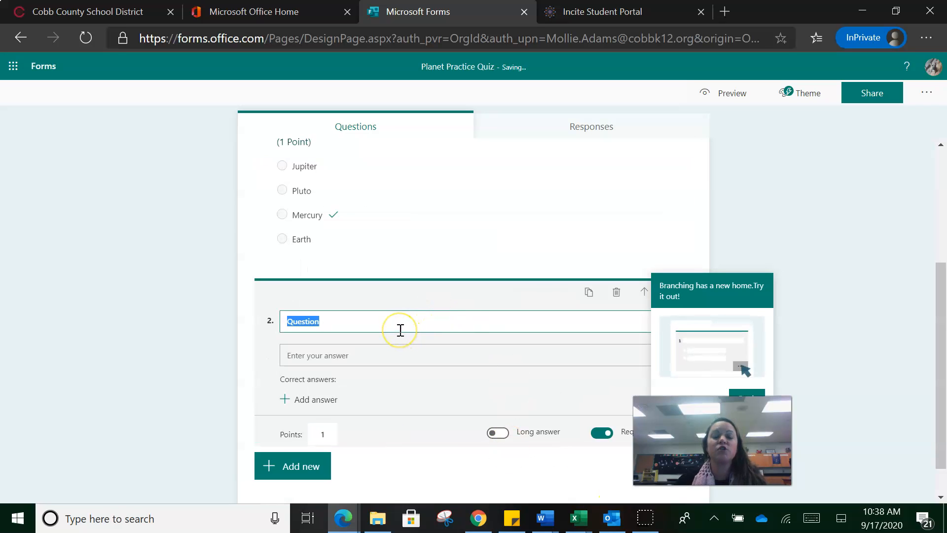
pyautogui.write('W')
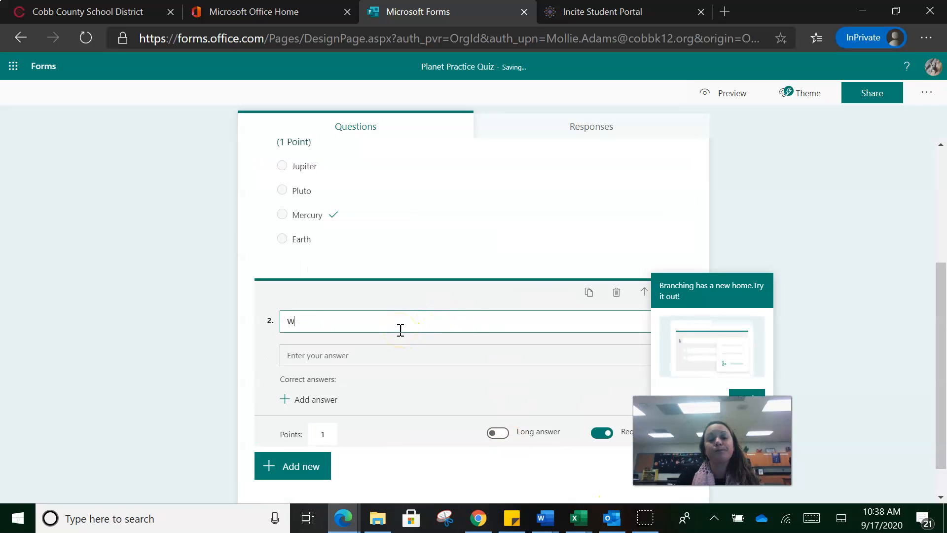
pyautogui.write('hat planet do we live on?')
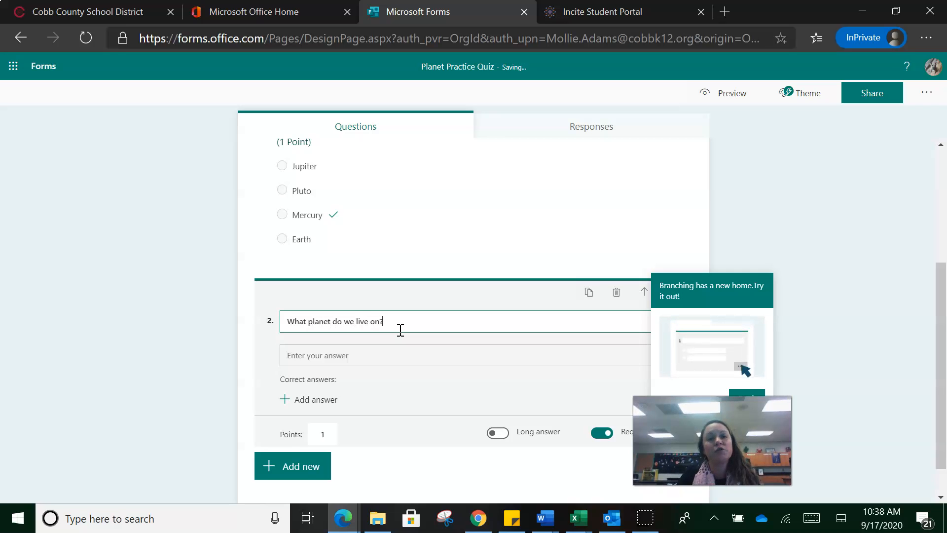
pyautogui.click(334, 362)
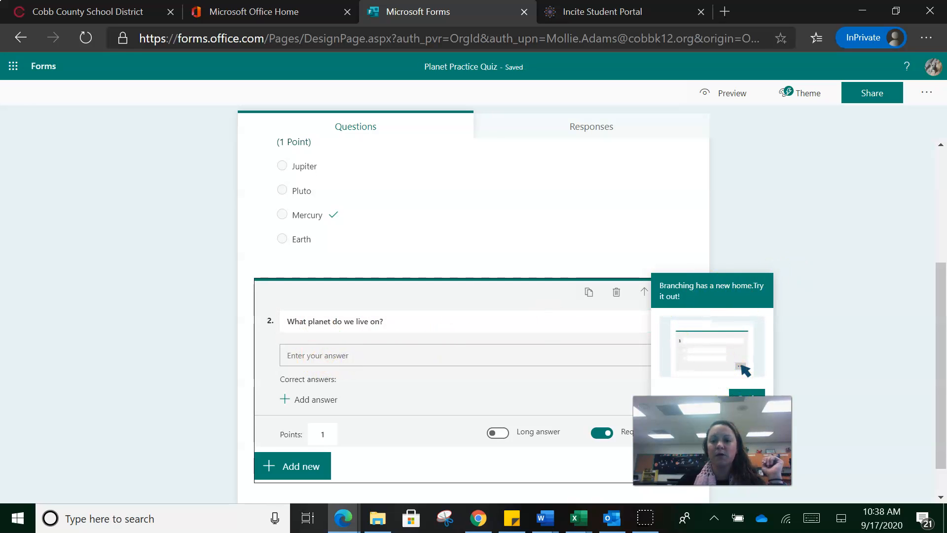
pyautogui.click(744, 394)
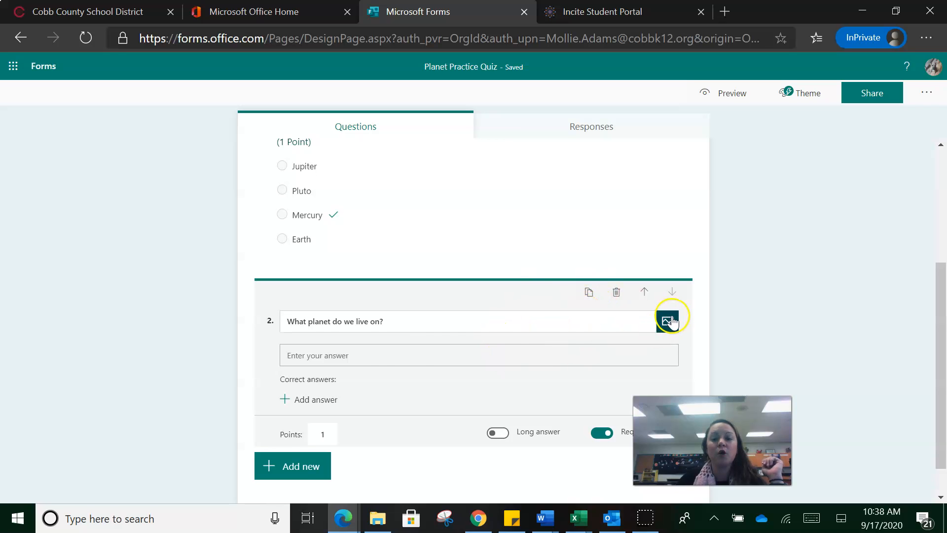
pyautogui.click(399, 355)
pyautogui.click(323, 397)
pyautogui.click(331, 356)
pyautogui.click(326, 400)
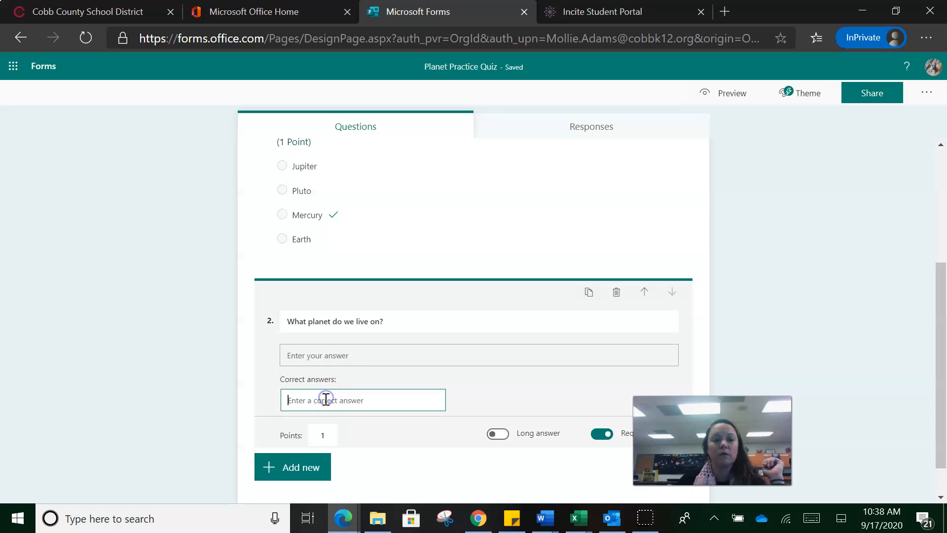
pyautogui.click(347, 357)
pyautogui.click(296, 400)
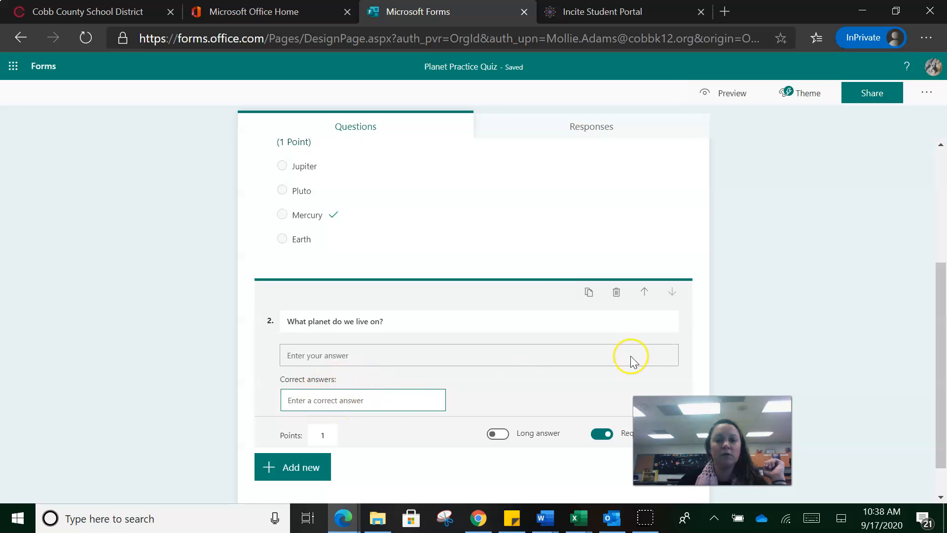
pyautogui.click(626, 295)
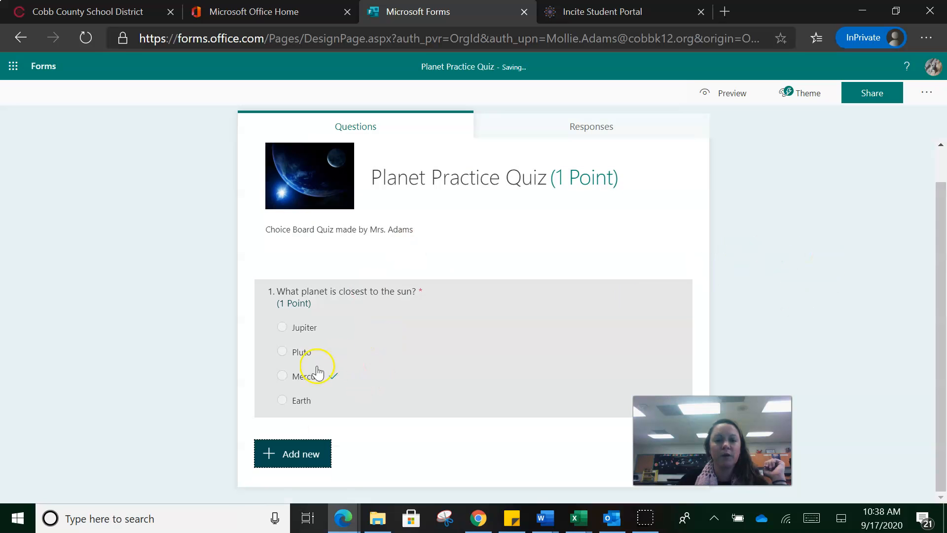
# Step: Add a second question of the Choice type reading "What planet do we live on?" to the quiz
pyautogui.click(318, 372)
pyautogui.click(305, 468)
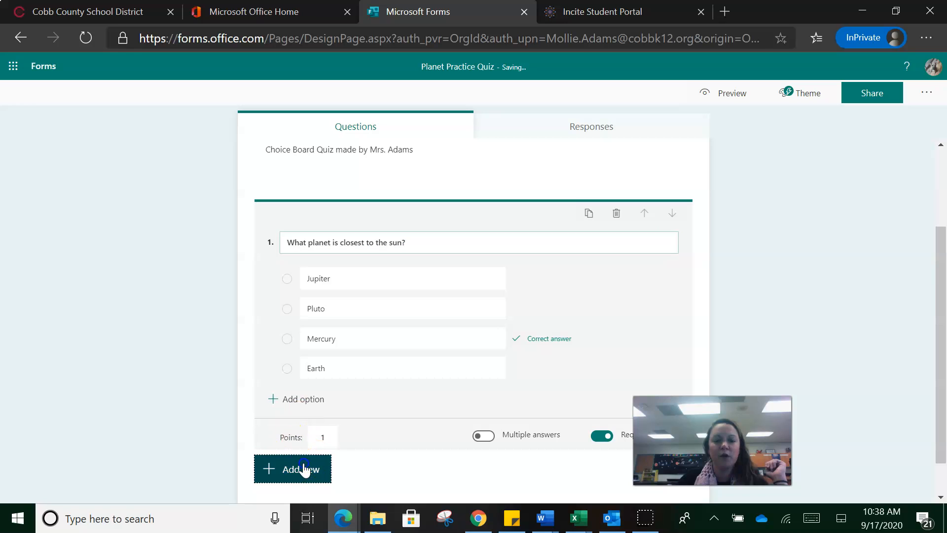
pyautogui.click(333, 471)
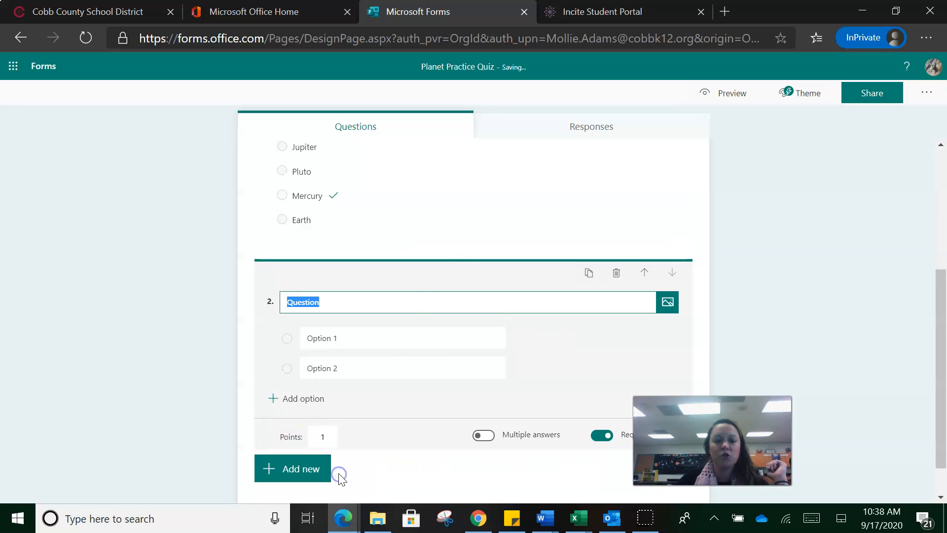
pyautogui.write('What ')
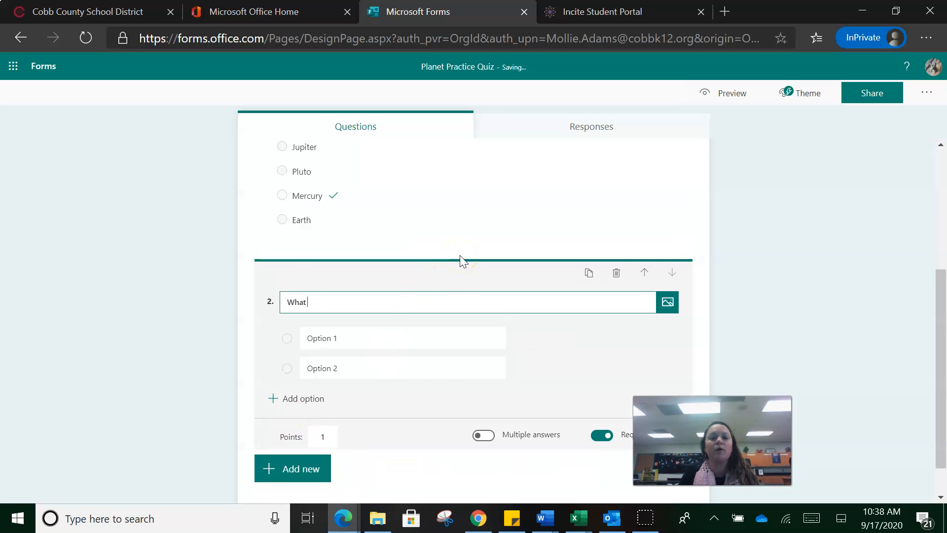
pyautogui.write('planet do we live on')
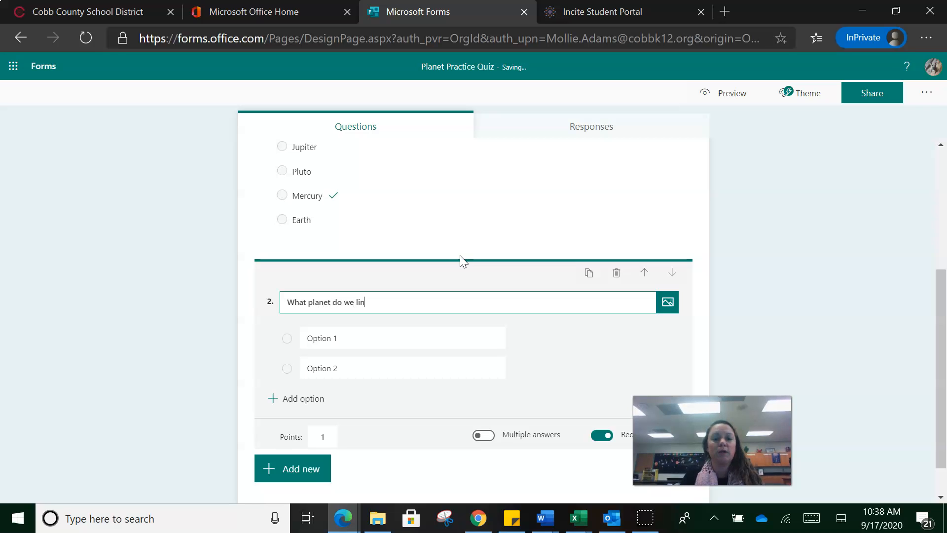
pyautogui.press('BackSpace')
pyautogui.press('BackSpace')
pyautogui.press('BackSpace')
pyautogui.press('BackSpace')
pyautogui.press('BackSpace')
pyautogui.write('ve on?')
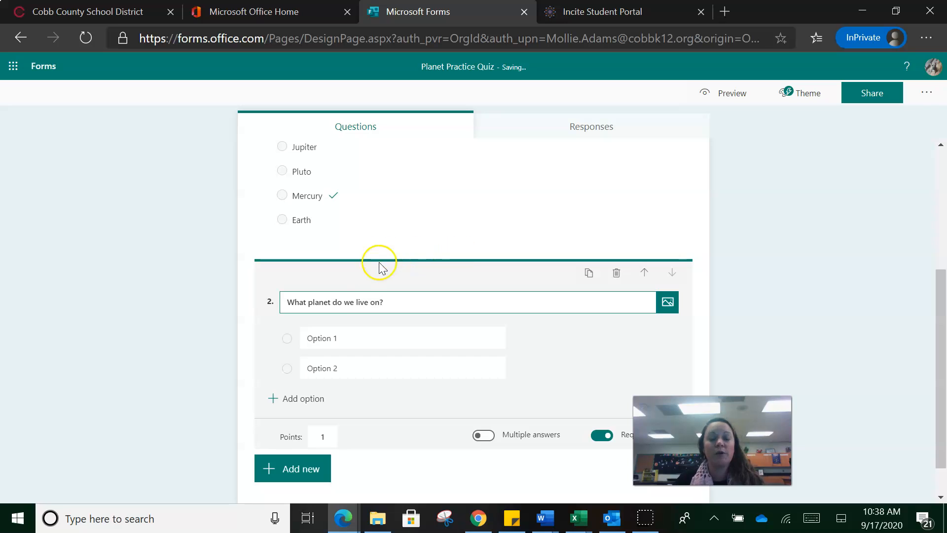
# Step: Give the second question the answer options Earth, Mercury, Uranus and Jupiter, and mark Earth as the correct answer
pyautogui.click(337, 339)
pyautogui.write('Earth')
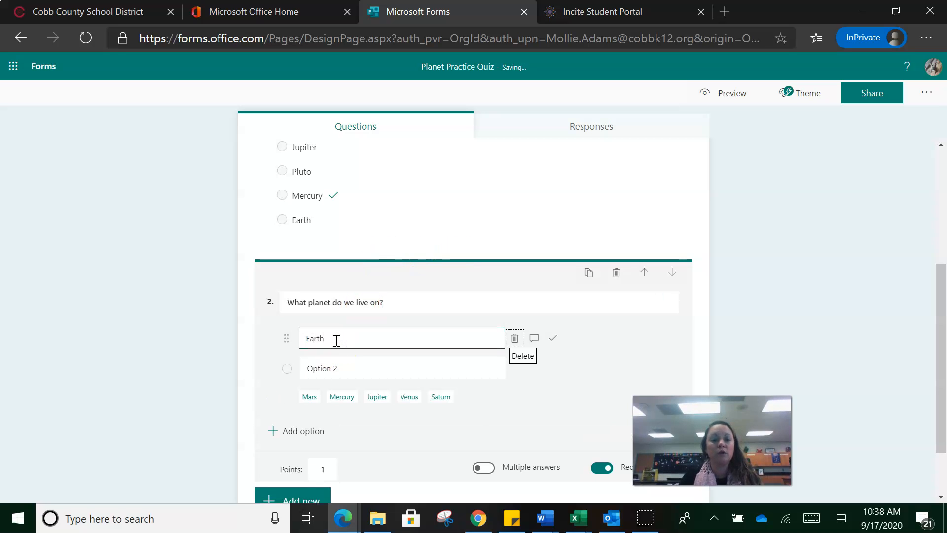
pyautogui.click(348, 373)
pyautogui.click(342, 397)
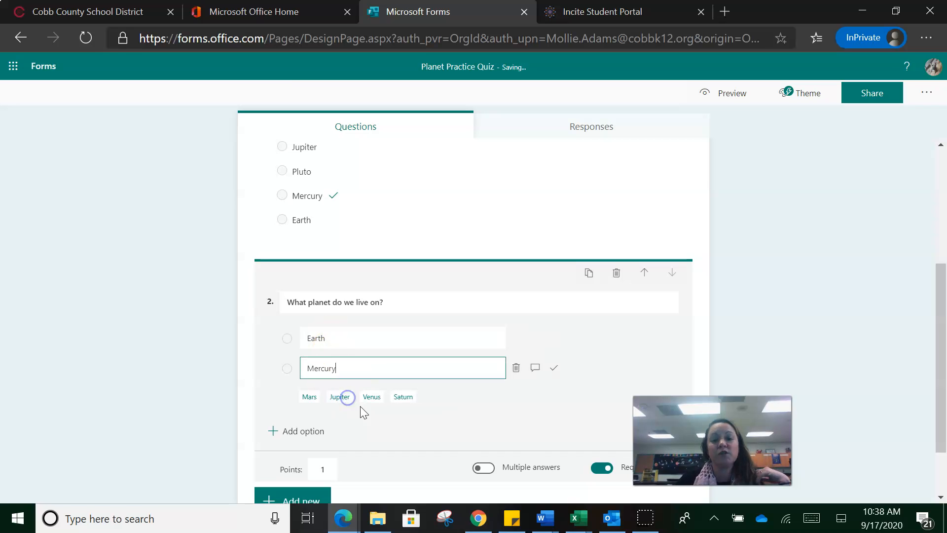
pyautogui.click(435, 396)
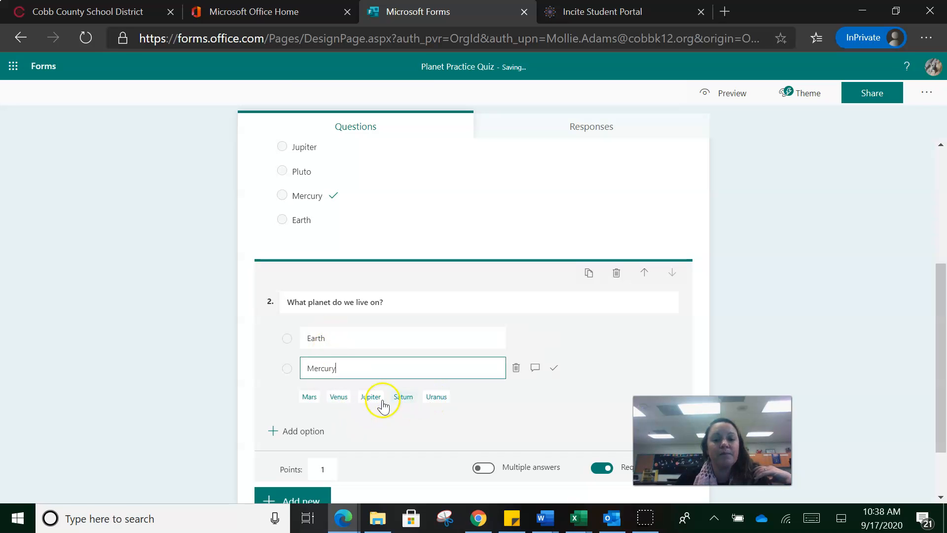
pyautogui.click(336, 428)
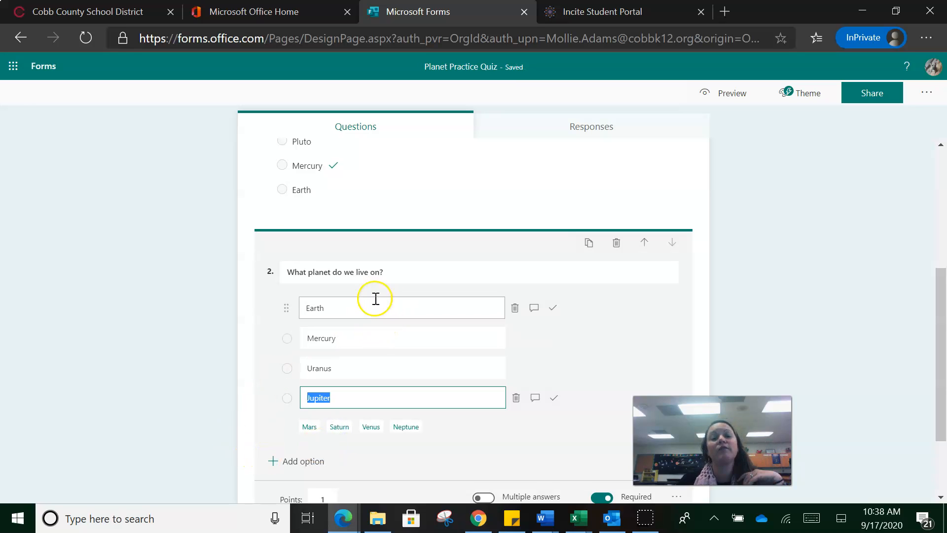
pyautogui.click(553, 308)
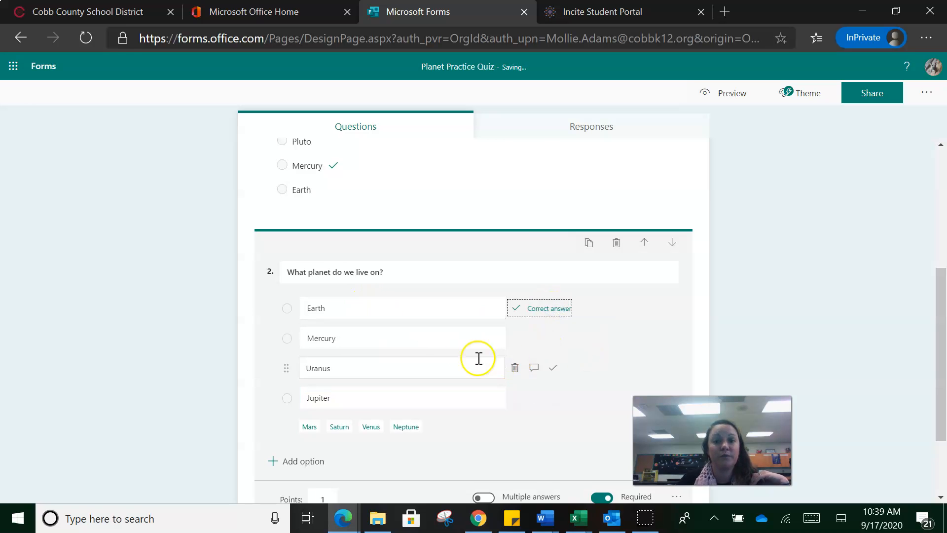
pyautogui.scroll(-2, 435, 360)
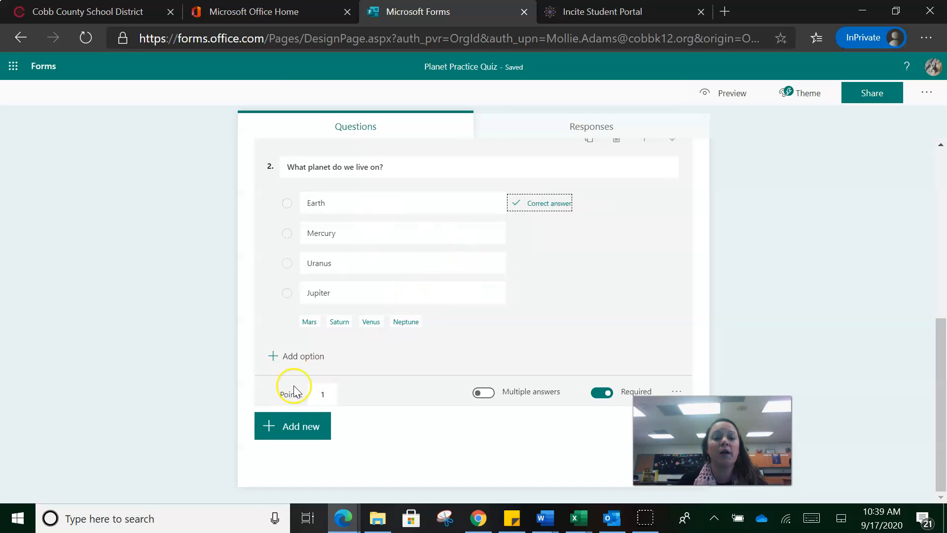
pyautogui.click(300, 355)
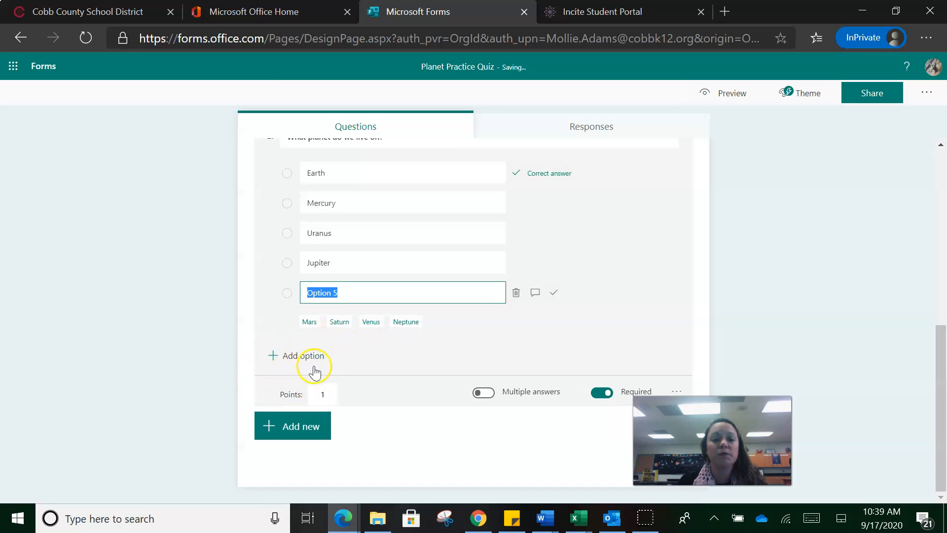
pyautogui.click(516, 294)
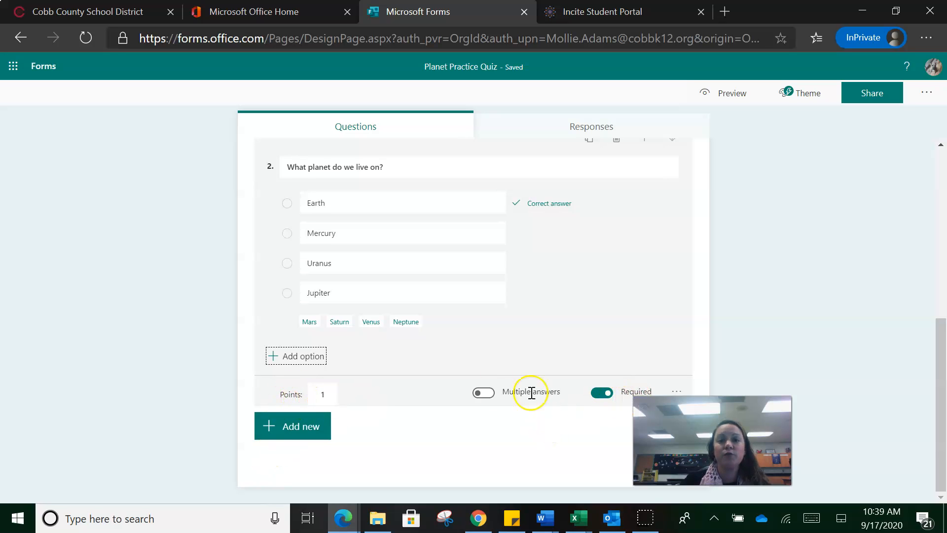
# Step: Add a third question of the Text type reading "What planet do we live on?" with Earth as its correct answer
pyautogui.click(279, 433)
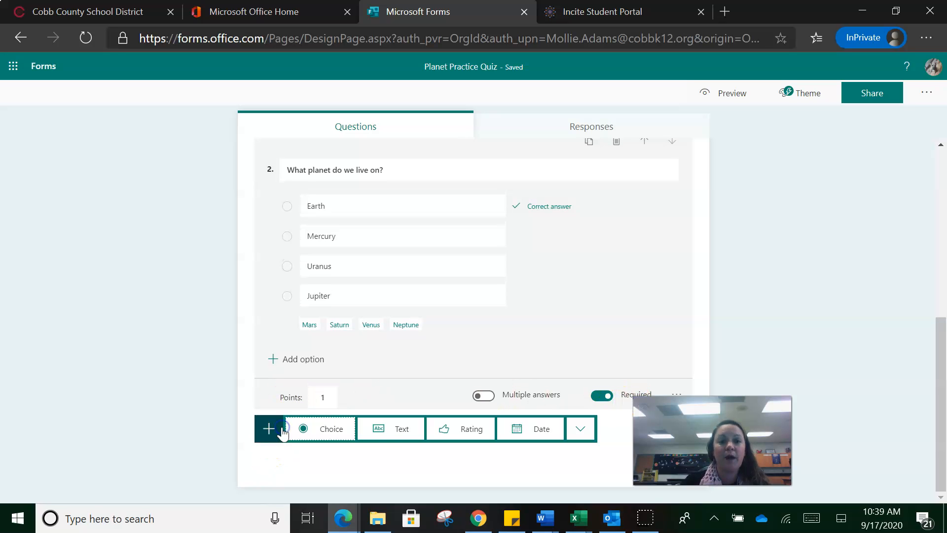
pyautogui.click(398, 429)
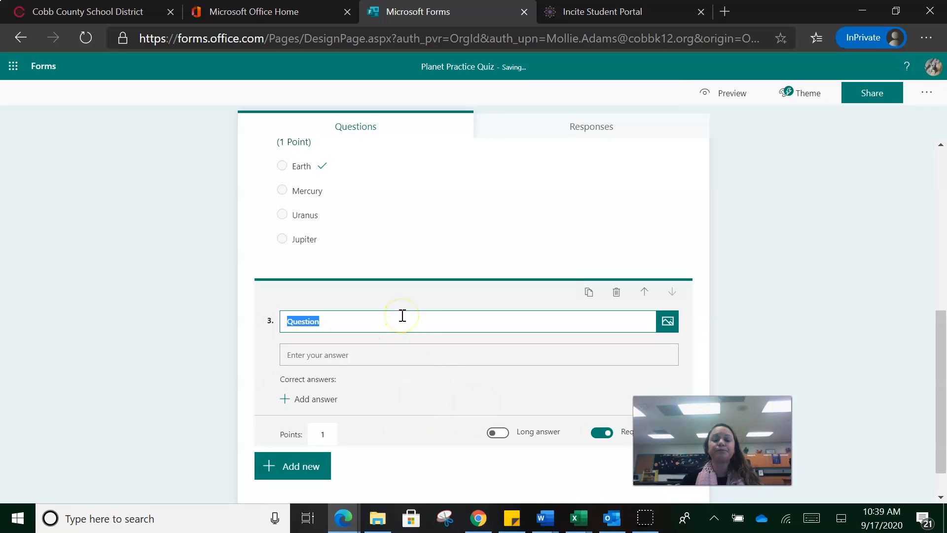
pyautogui.write('W')
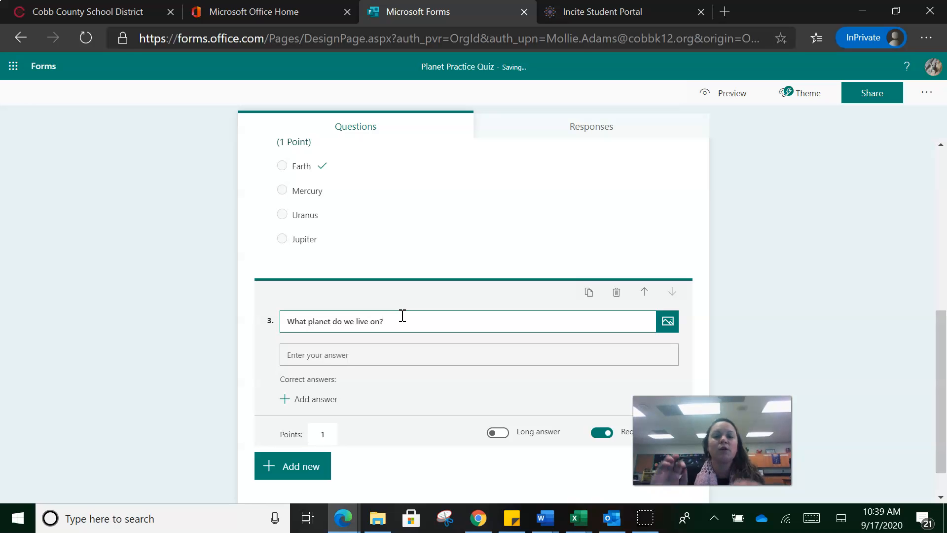
pyautogui.click(333, 349)
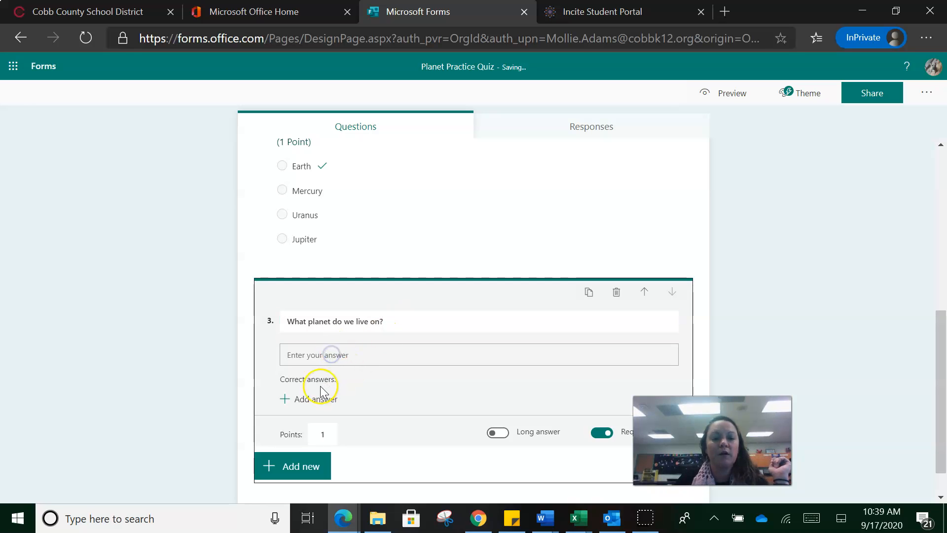
pyautogui.click(289, 398)
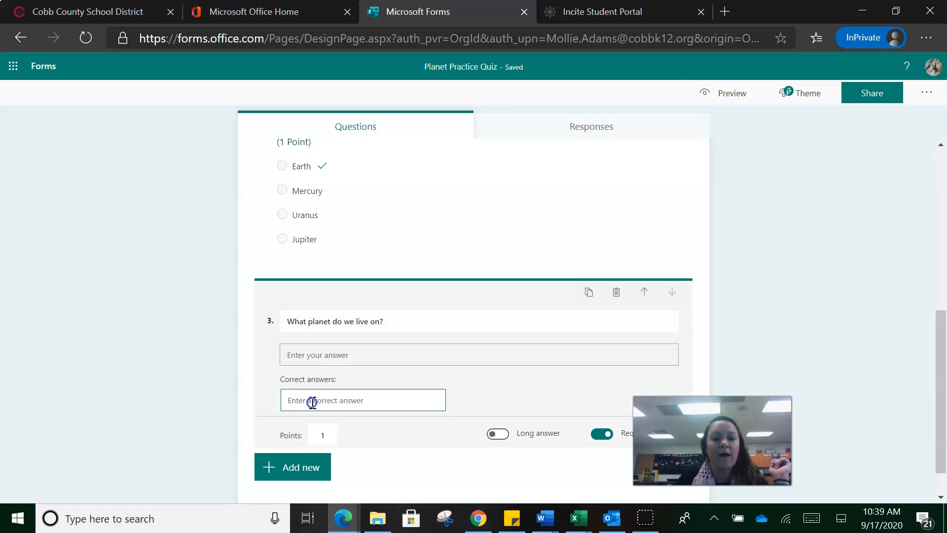
pyautogui.write('Earth')
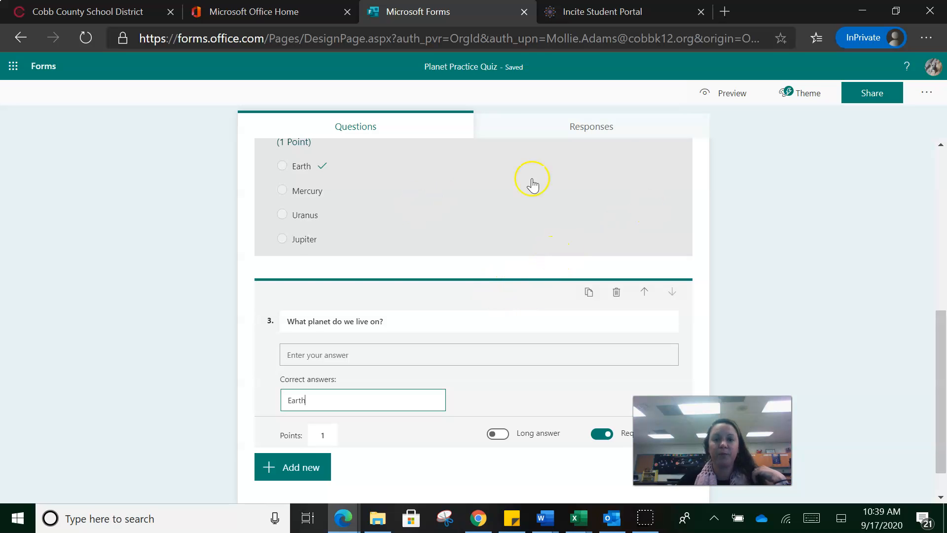
# Step: Look back over the finished quiz and open its options for sending and collecting responses
pyautogui.scroll(-1, 398, 290)
pyautogui.scroll(6, 398, 301)
pyautogui.scroll(2, 399, 300)
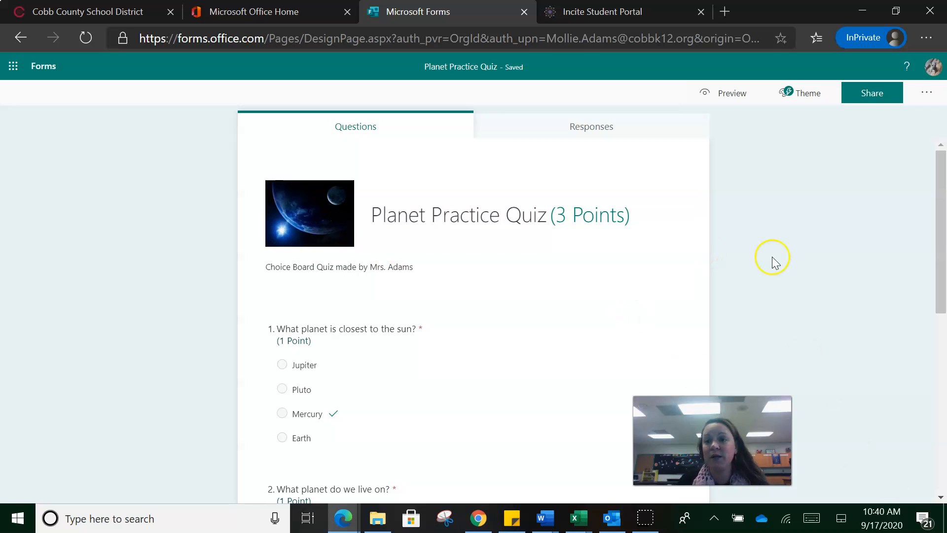
pyautogui.click(871, 97)
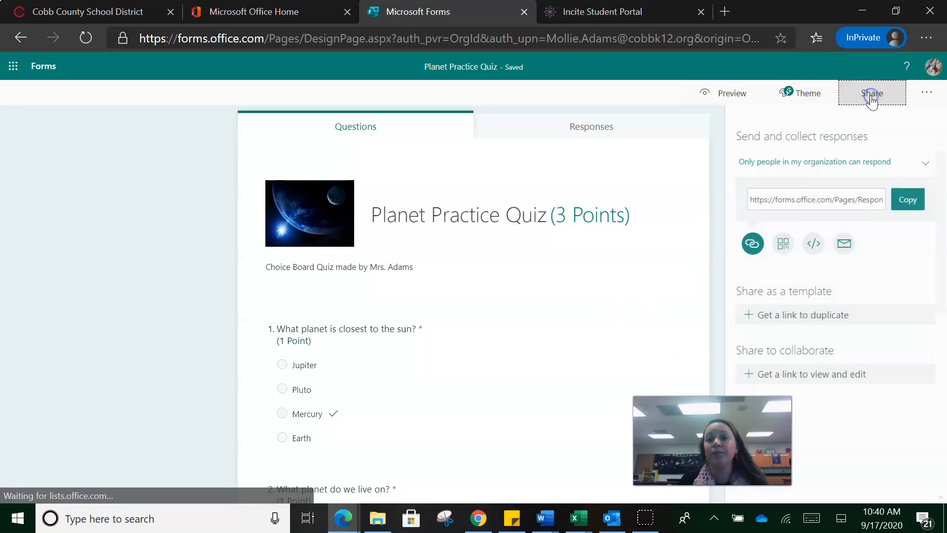
# Step: Glance at the theme ideas, restrict the quiz responses to only people in my organization, and copy the response link
pyautogui.click(797, 93)
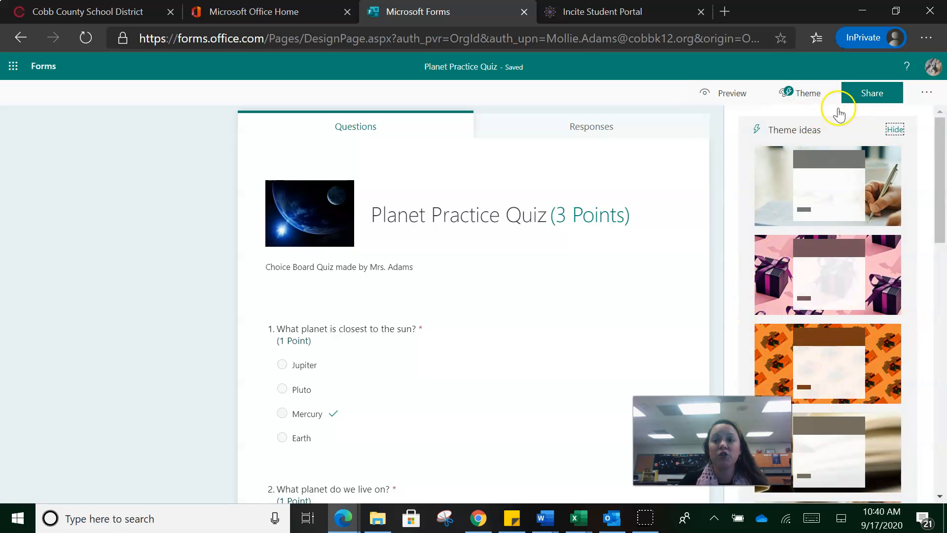
pyautogui.scroll(-2, 448, 395)
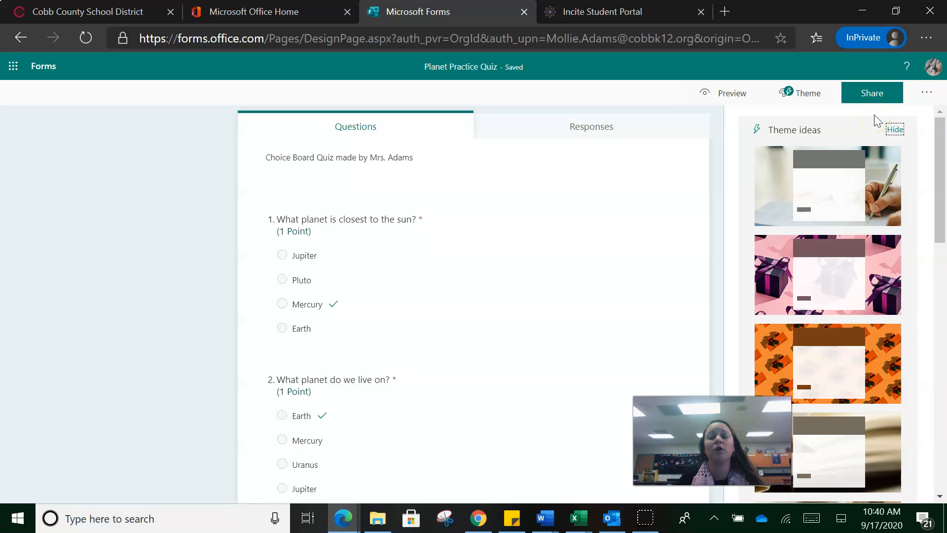
pyautogui.click(873, 94)
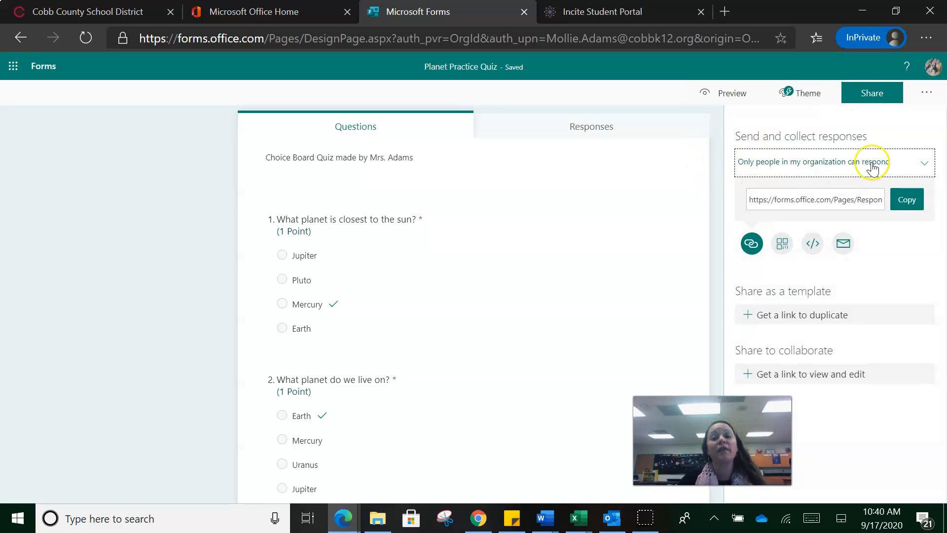
pyautogui.click(926, 162)
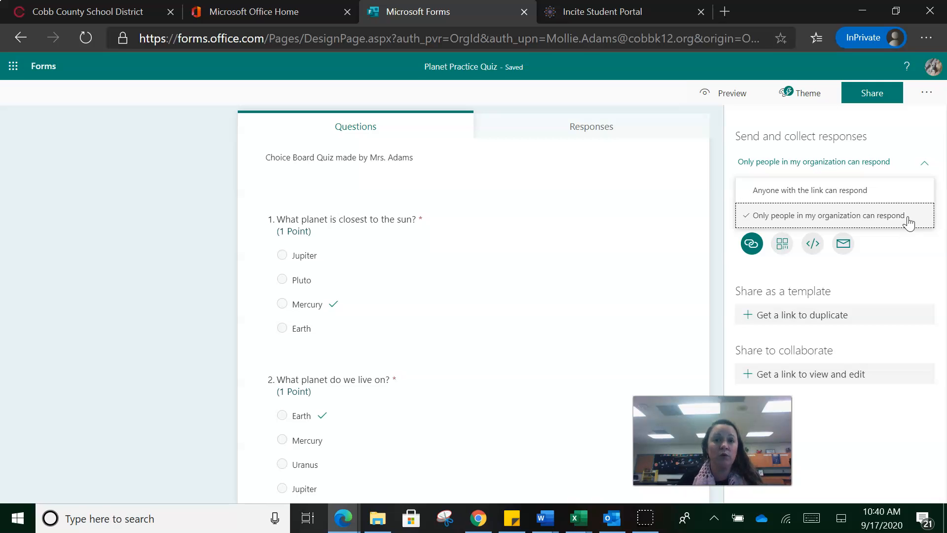
pyautogui.click(882, 216)
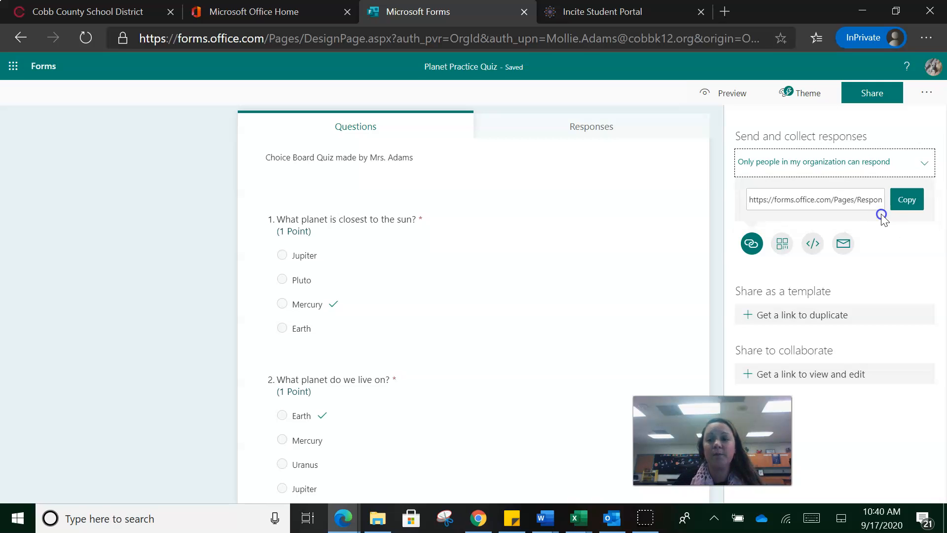
pyautogui.click(907, 203)
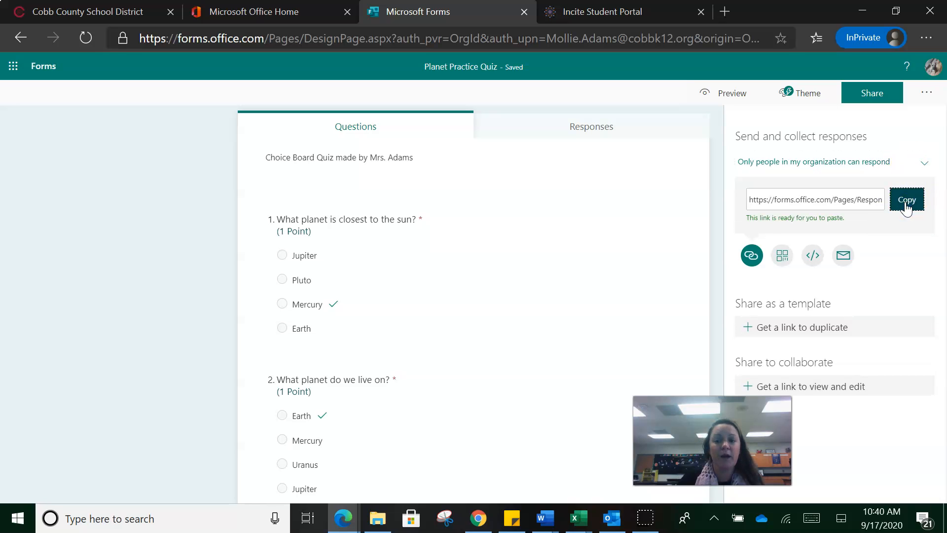
# Step: Switch to the Incite Student Portal and open The Planets Choice Board assignment of the 4th Period Science class at its response section
pyautogui.click(592, 13)
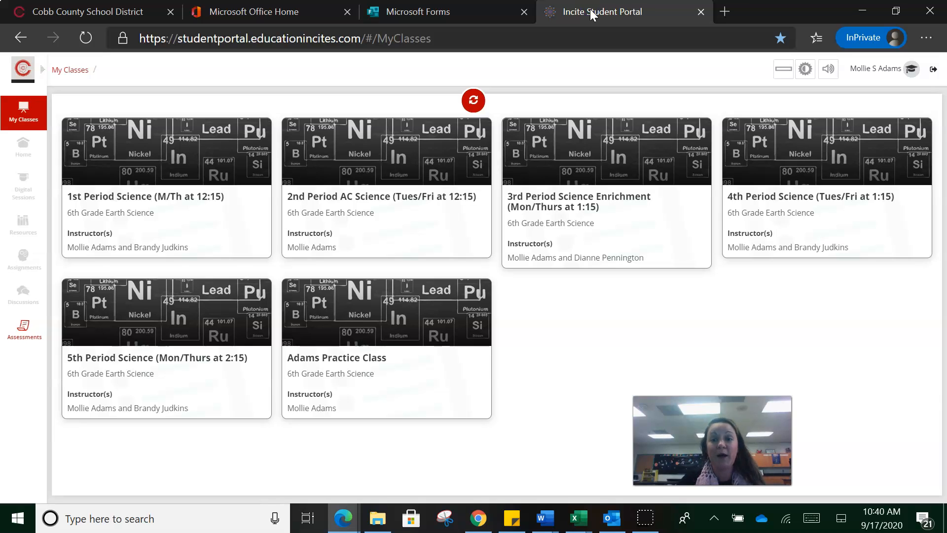
pyautogui.click(782, 164)
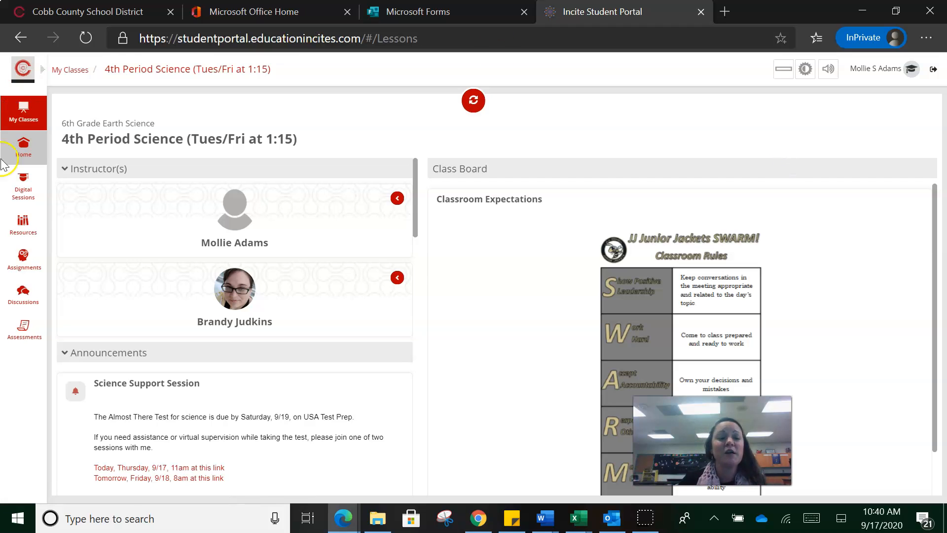
pyautogui.click(21, 260)
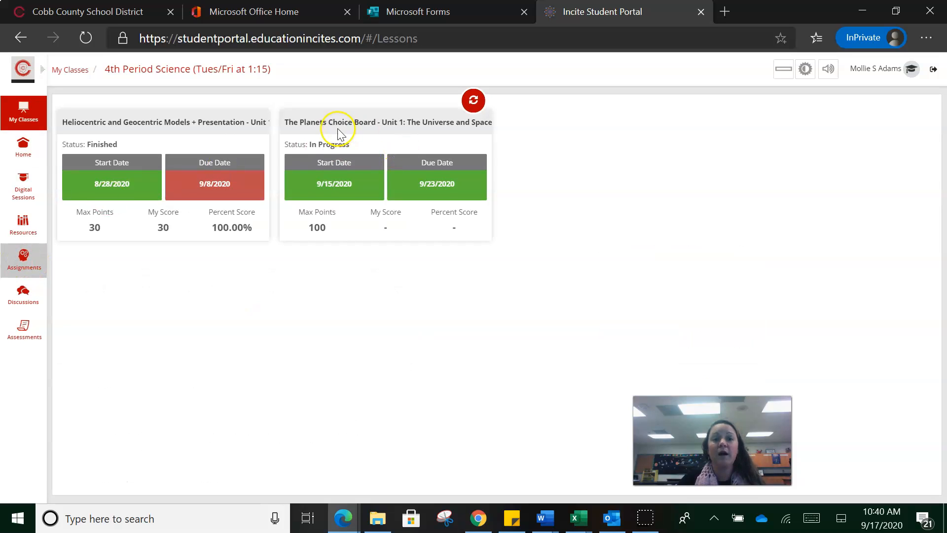
pyautogui.click(382, 171)
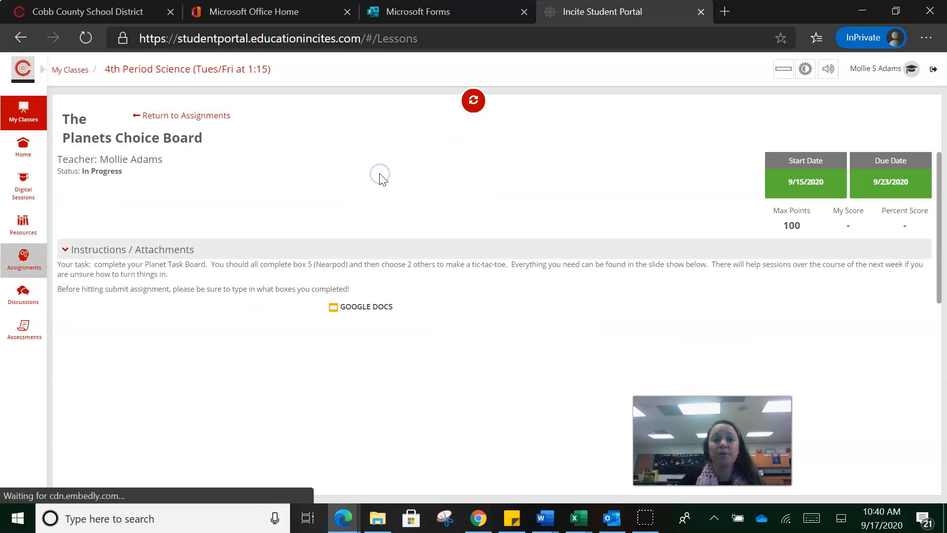
pyautogui.scroll(-5, 177, 301)
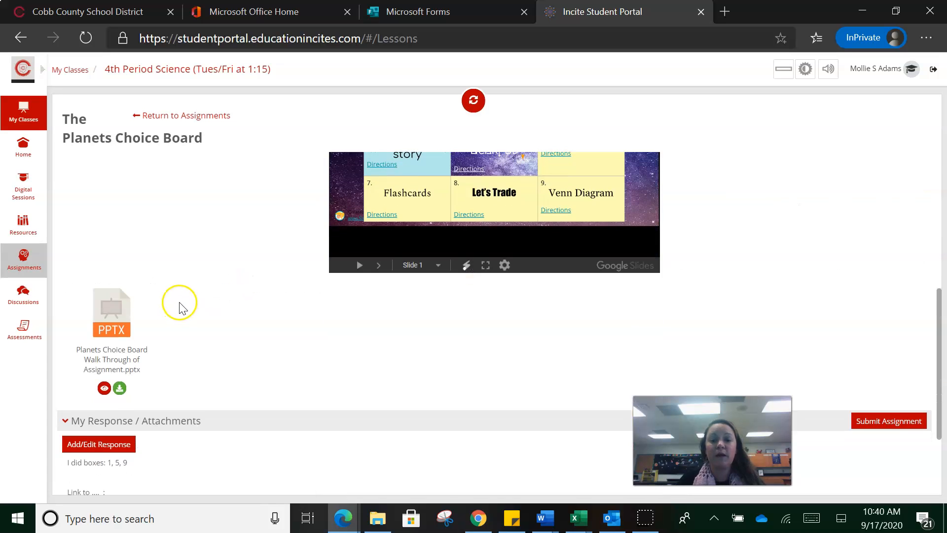
pyautogui.scroll(-3, 207, 281)
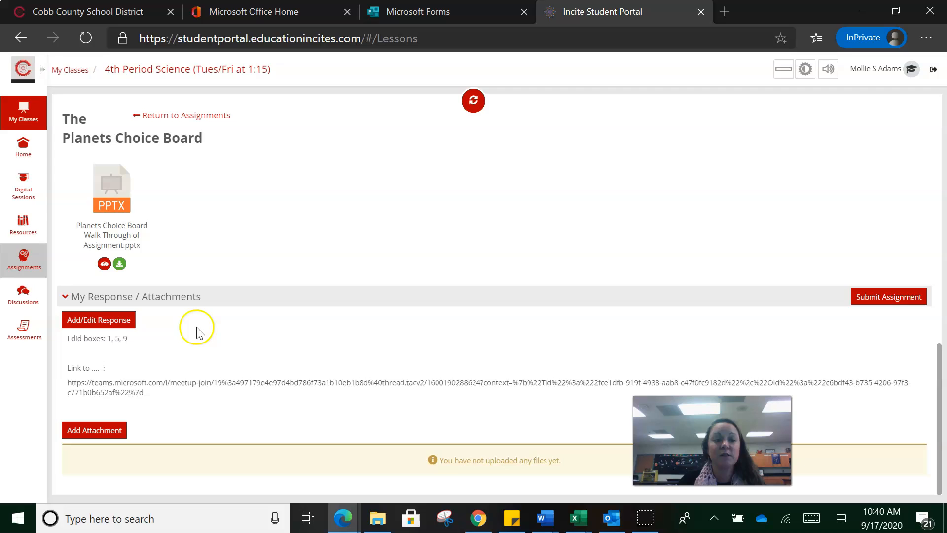
# Step: Edit the assignment response and add the line "Link to Quiz Me box:" below the list of completed boxes
pyautogui.click(89, 320)
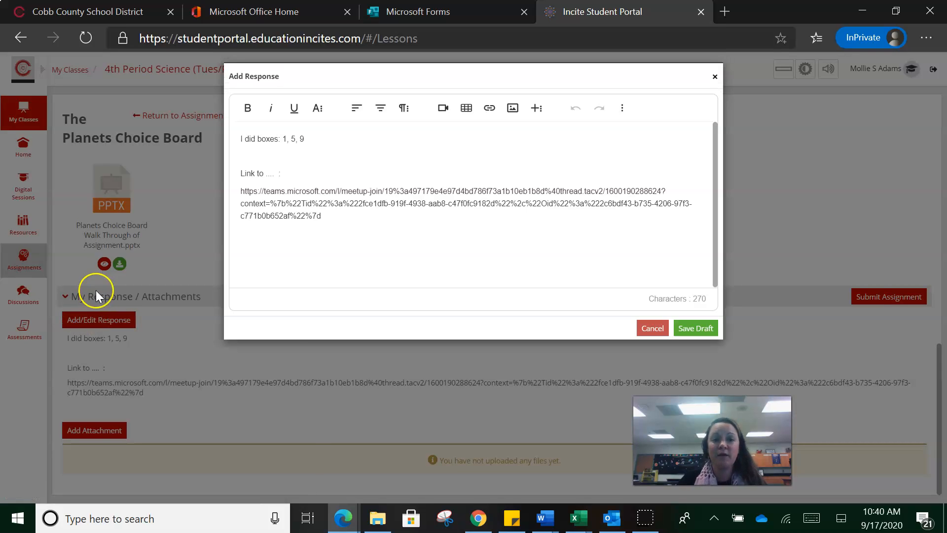
pyautogui.click(313, 141)
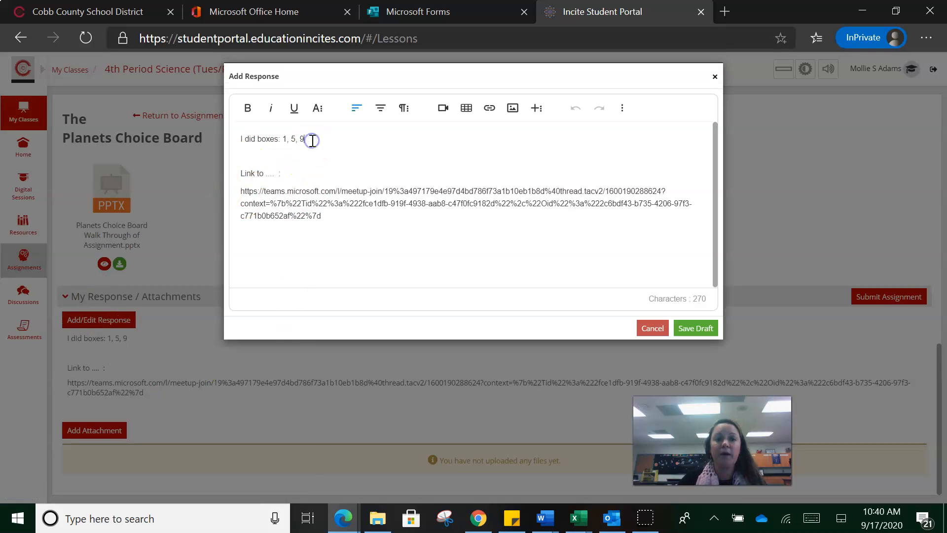
pyautogui.press('Return')
pyautogui.press('Return')
pyautogui.write('Link to Qu')
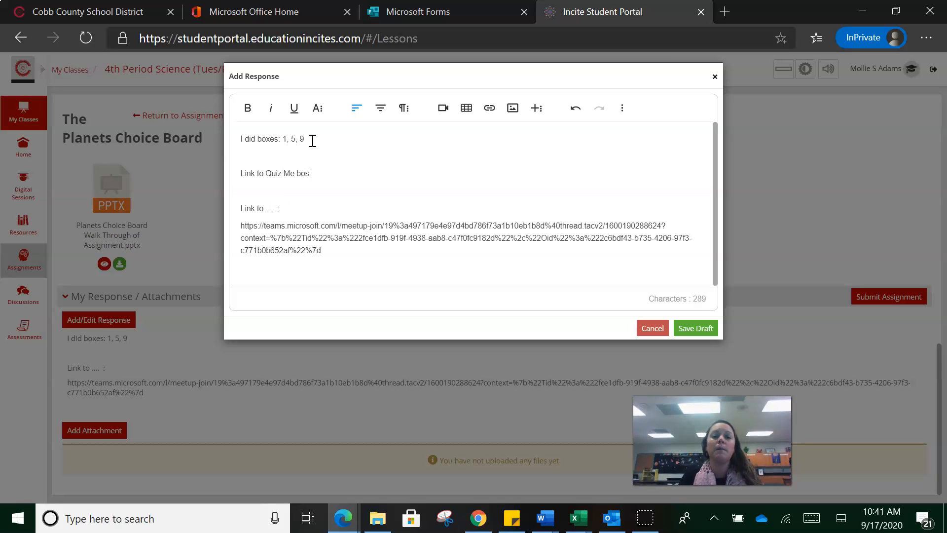
pyautogui.write('iz Me box:')
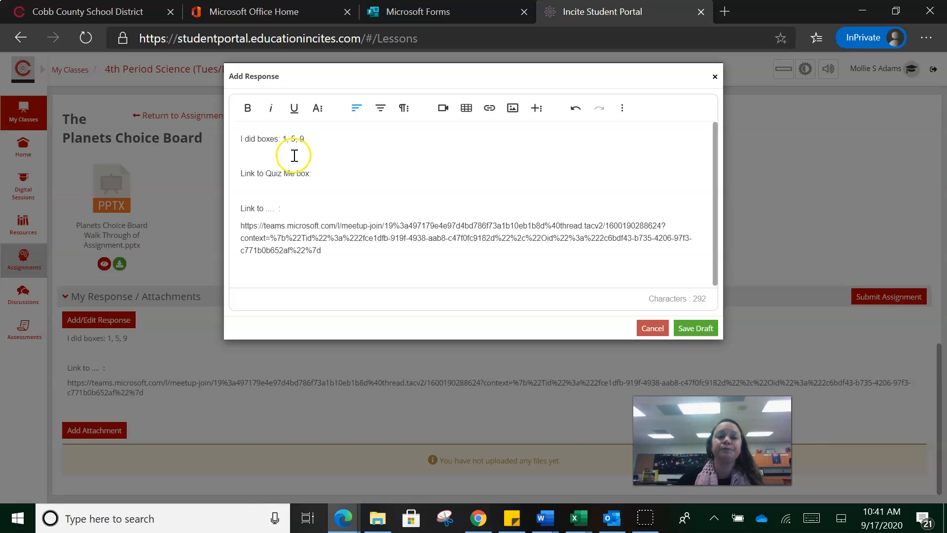
# Step: Paste the copied quiz link after "Link to Quiz Me box:" and once more on the line below
pyautogui.click(318, 173)
pyautogui.rightClick(319, 173)
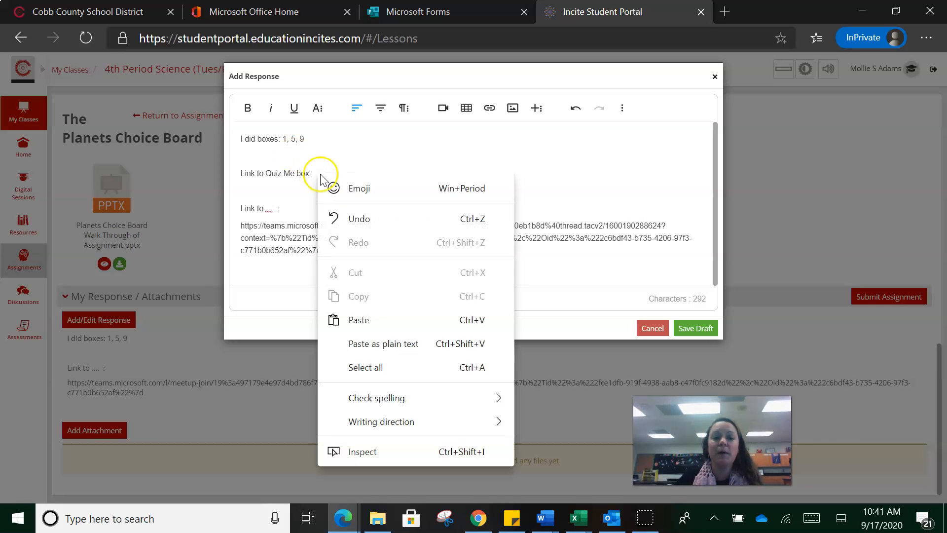
pyautogui.click(376, 320)
pyautogui.press('Return')
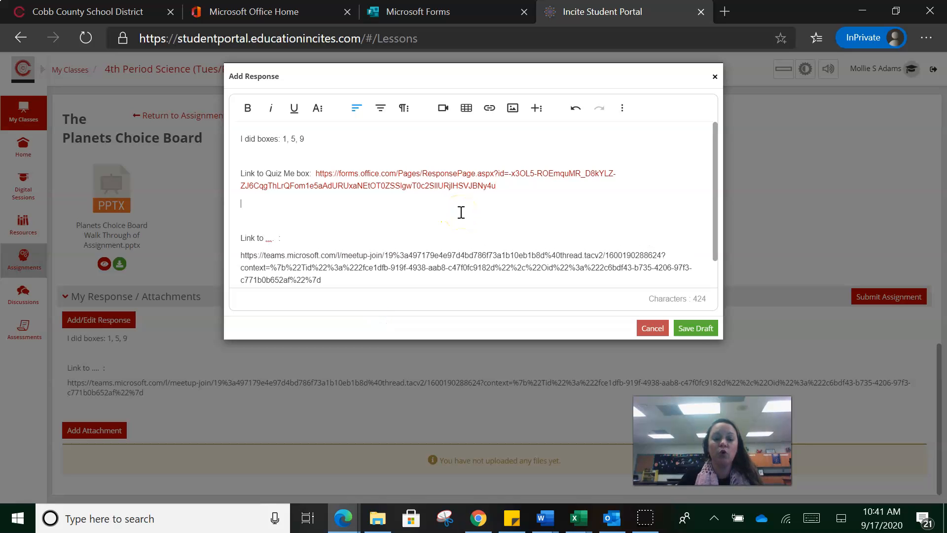
pyautogui.hotkey('ctrl', 'v')
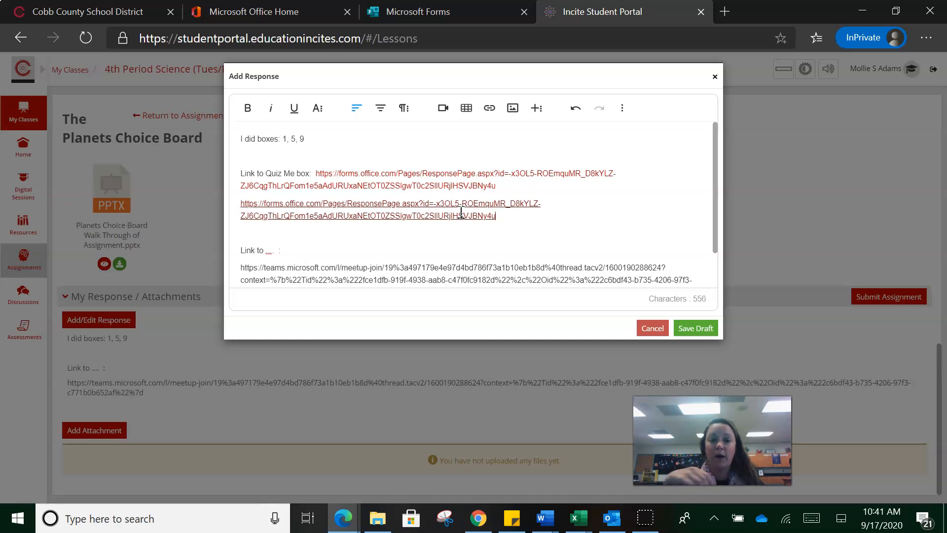
pyautogui.press('Return')
pyautogui.rightClick(461, 213)
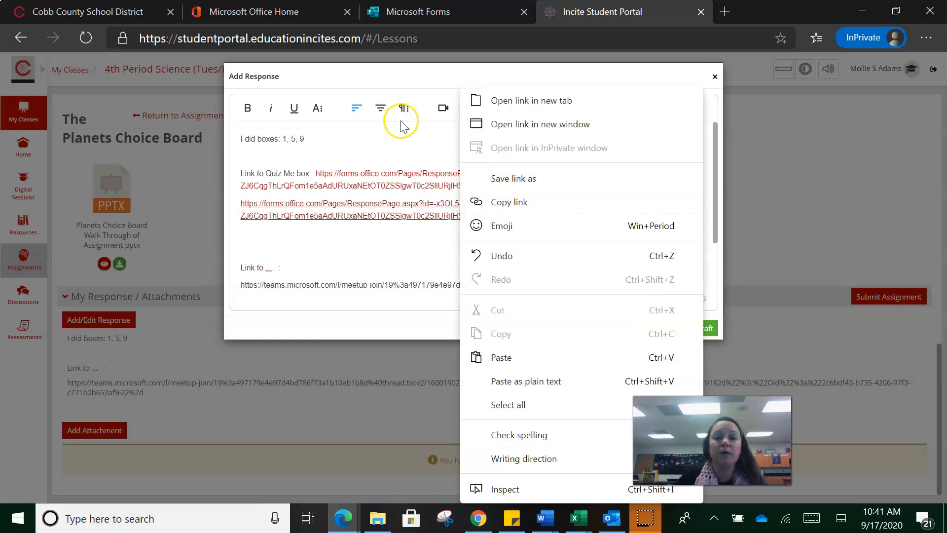
# Step: Insert a hyperlink to the quiz with the text "link to my quiz" after the completed box numbers, and save the response draft
pyautogui.click(414, 139)
pyautogui.click(488, 108)
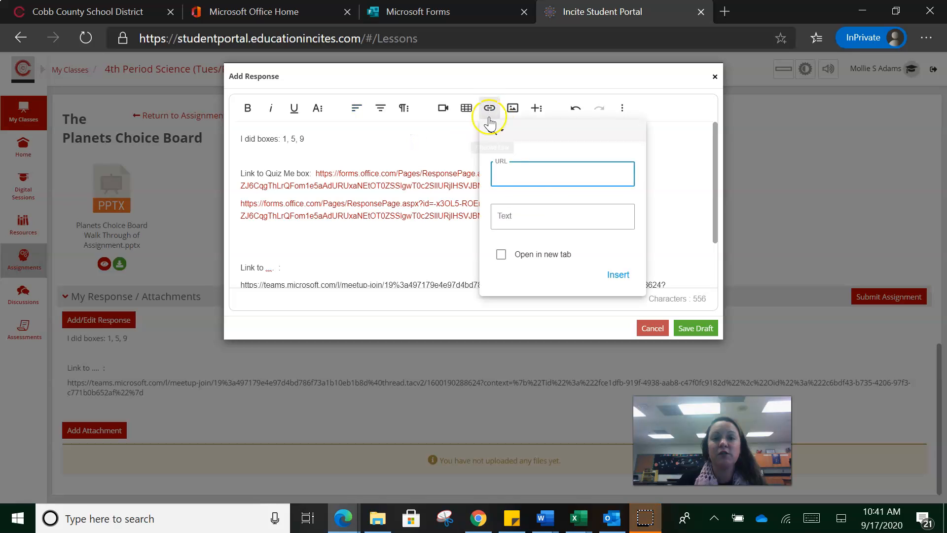
pyautogui.rightClick(517, 175)
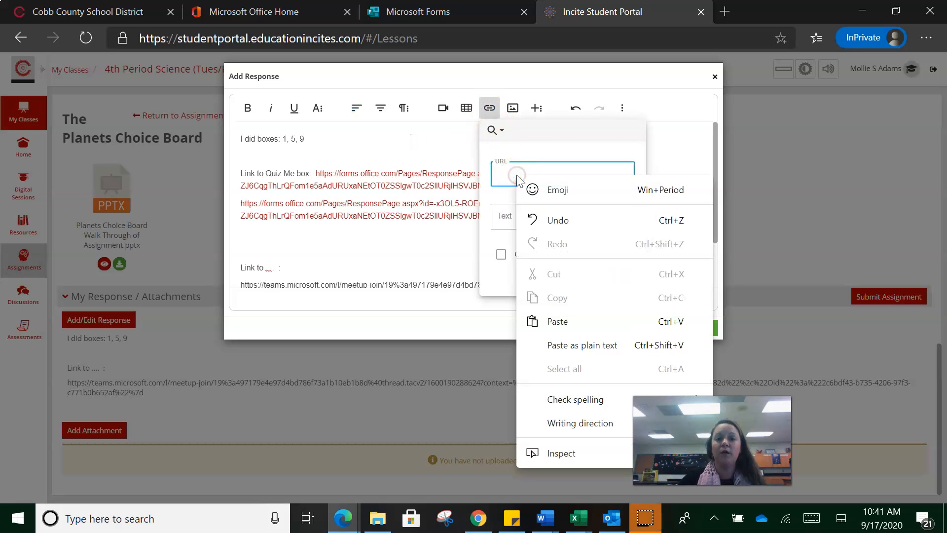
pyautogui.click(581, 325)
pyautogui.click(529, 217)
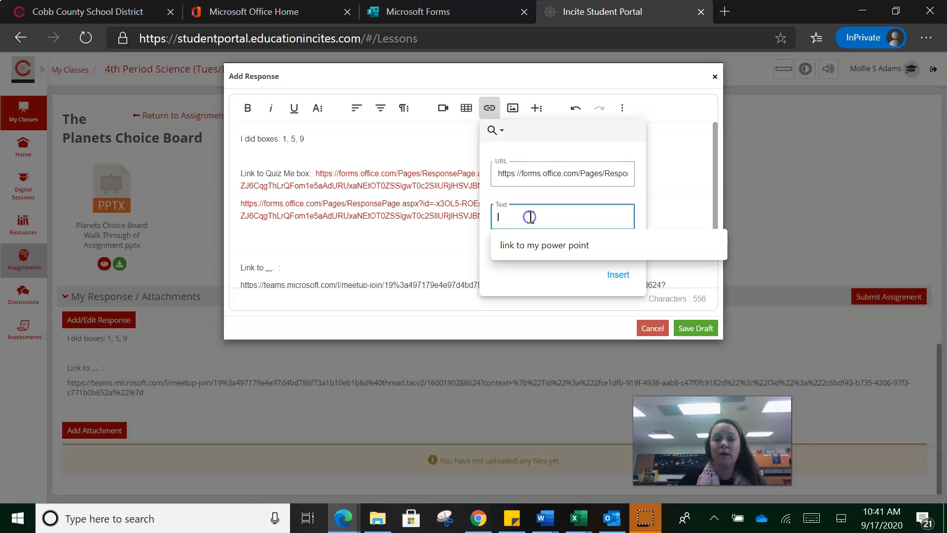
pyautogui.write('link to my quiz')
pyautogui.press('Return')
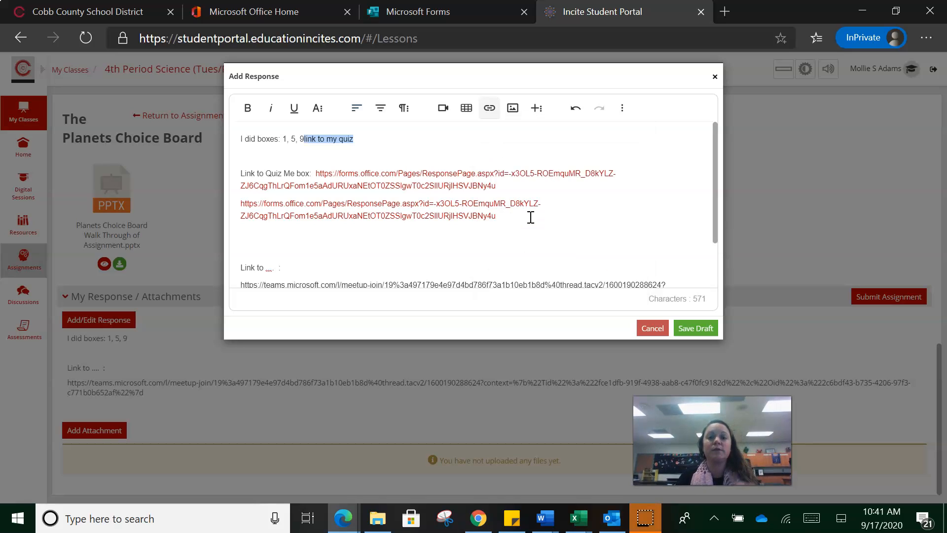
pyautogui.click(382, 147)
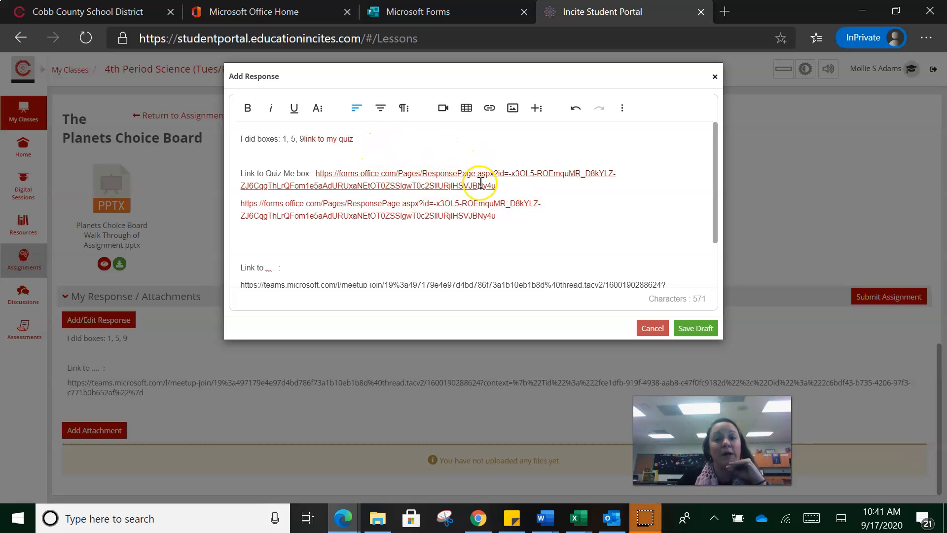
pyautogui.click(702, 328)
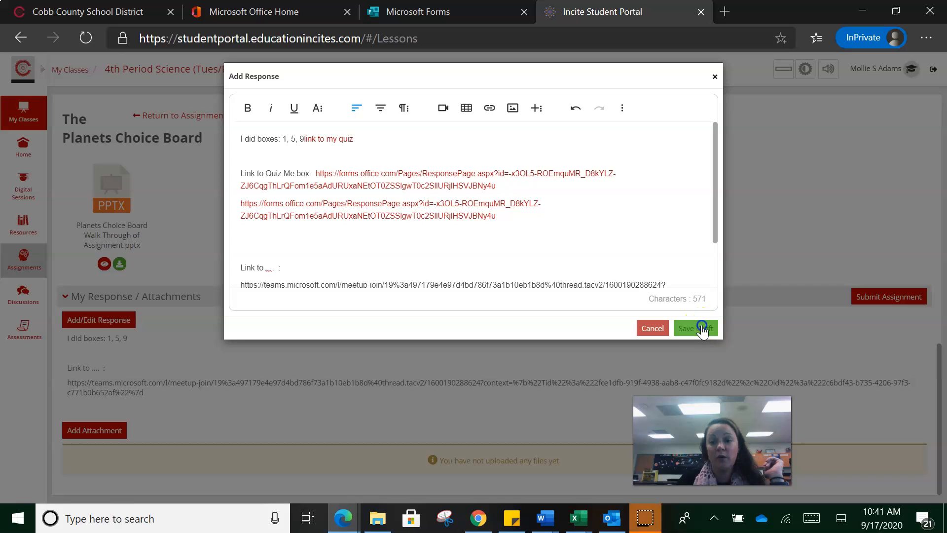